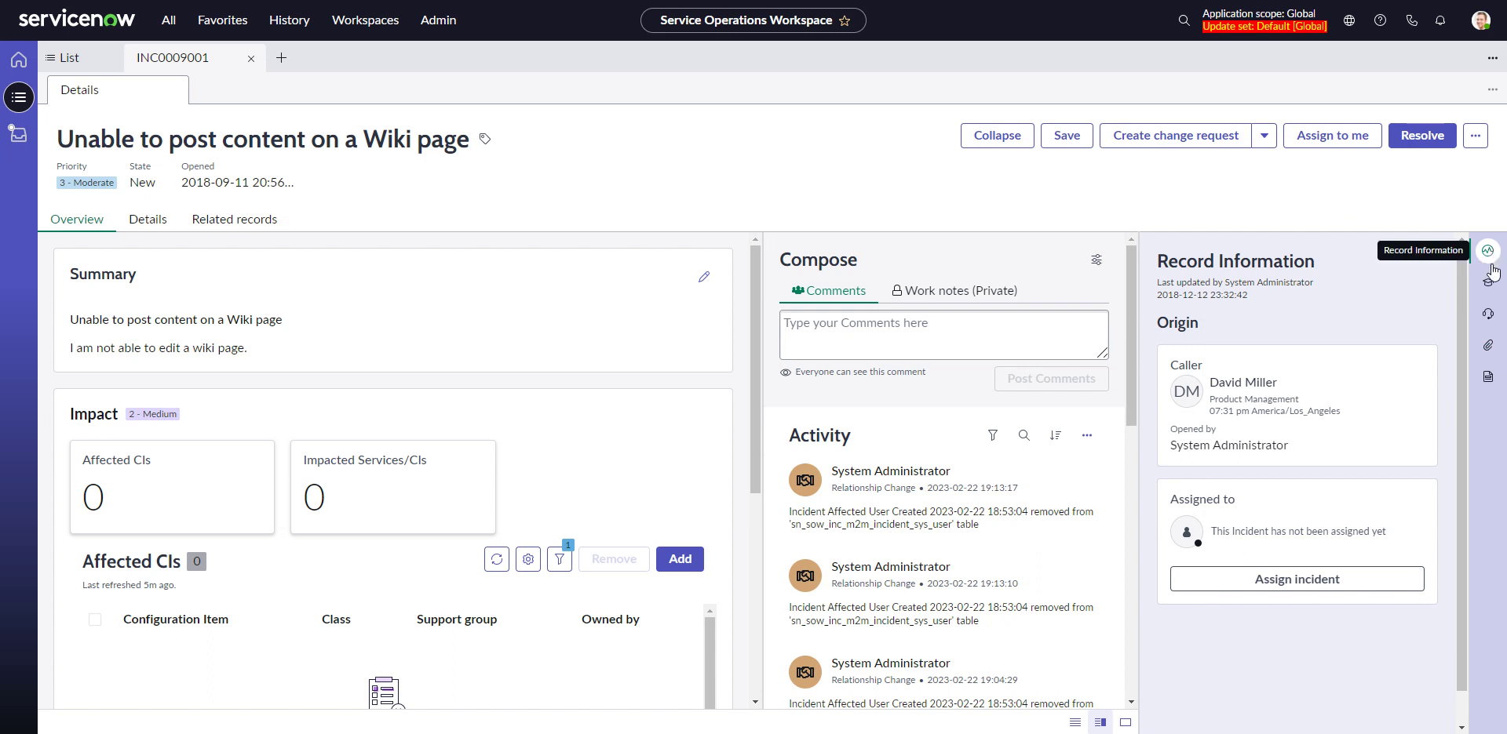
# Cycle through the Agent Assist, Experts on-call, Attachments and Templates sidebar panels, then focus Agent Assist search.
pyautogui.click(1488, 282)
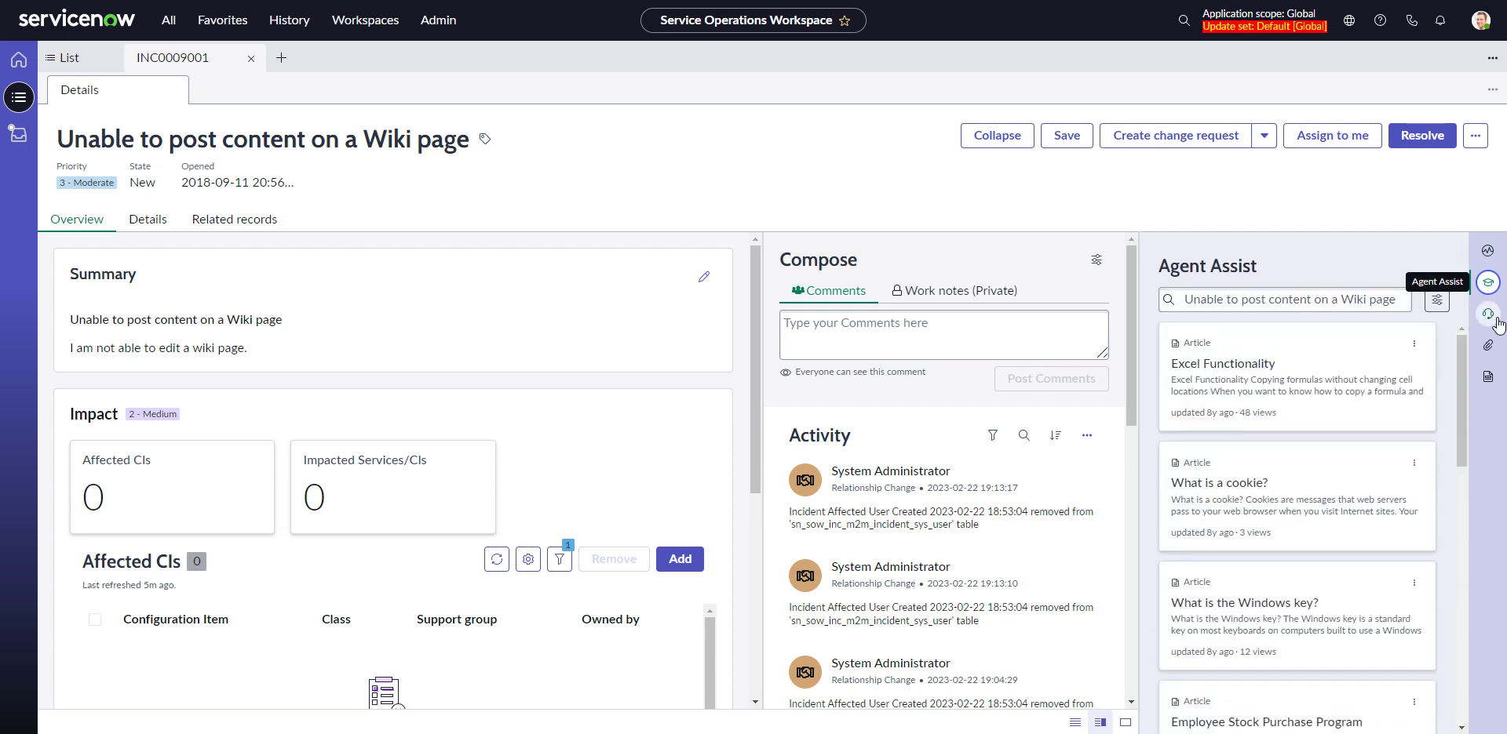
pyautogui.click(1488, 314)
pyautogui.click(1488, 345)
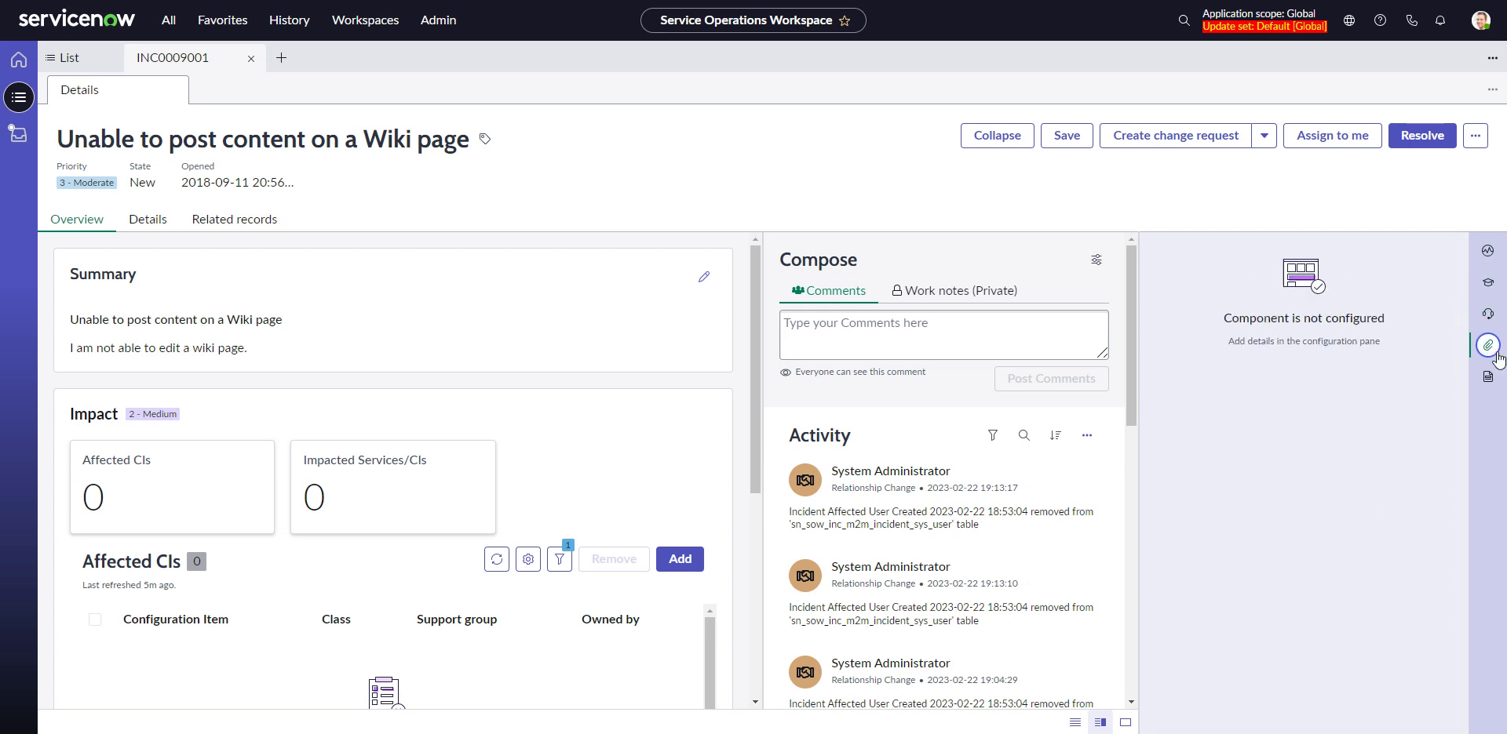
pyautogui.click(1491, 377)
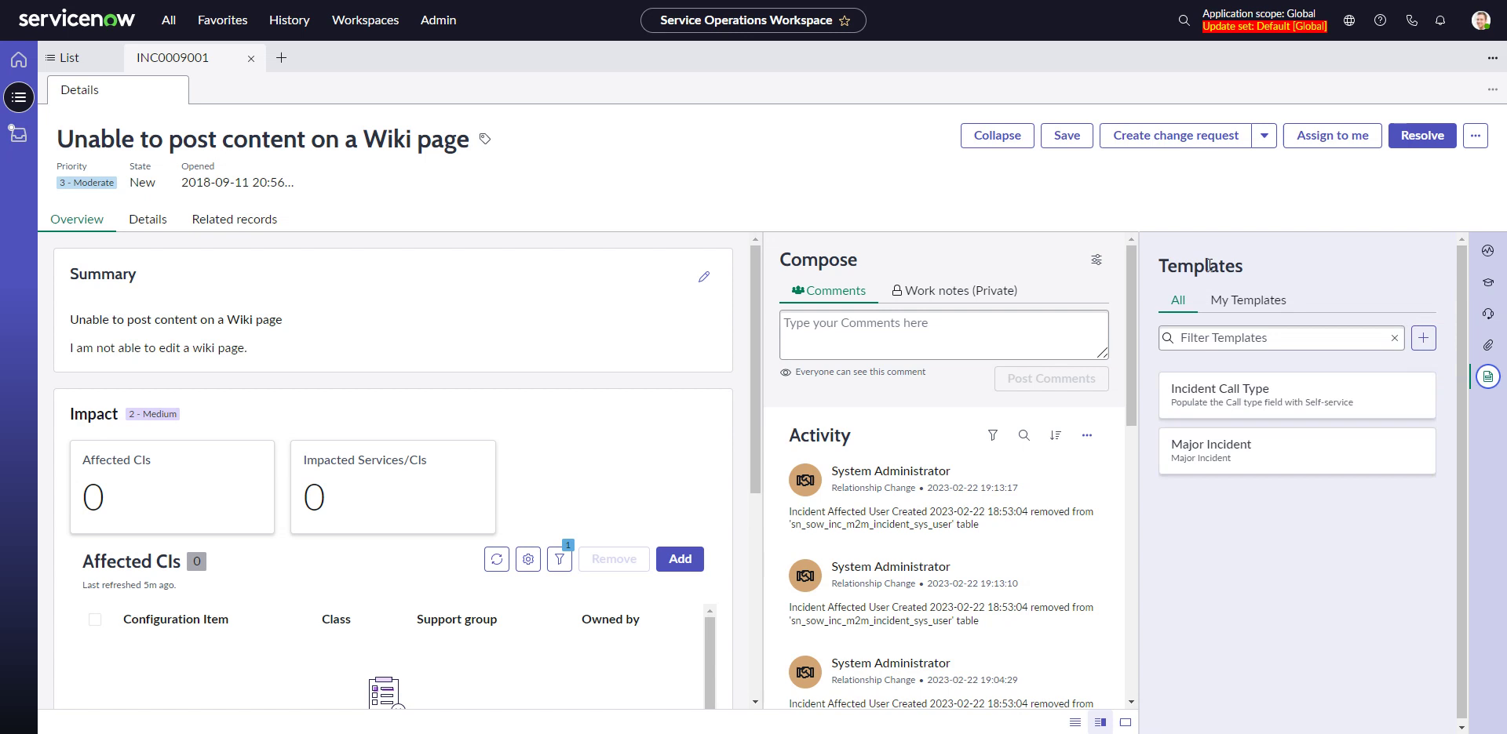
pyautogui.click(1488, 346)
pyautogui.click(1488, 318)
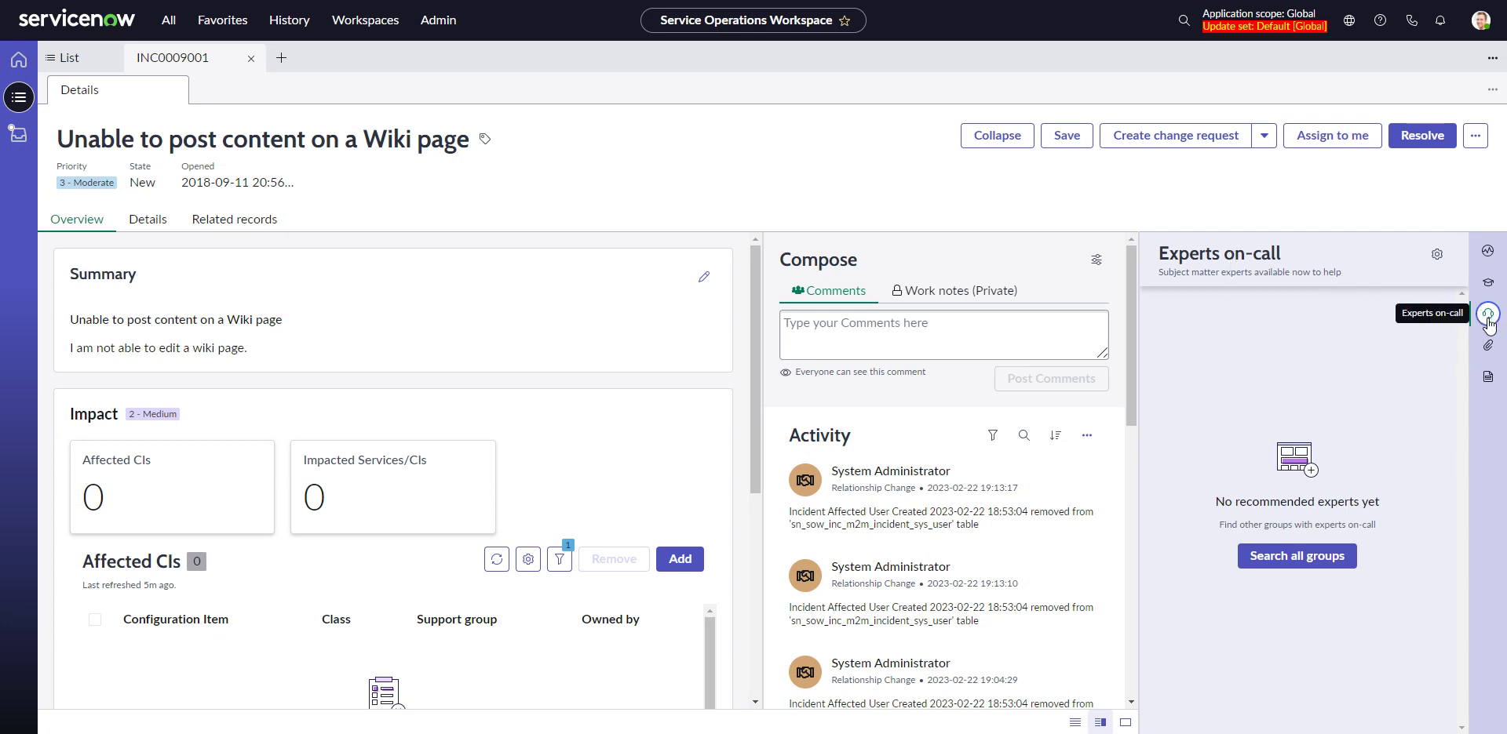
pyautogui.click(1488, 284)
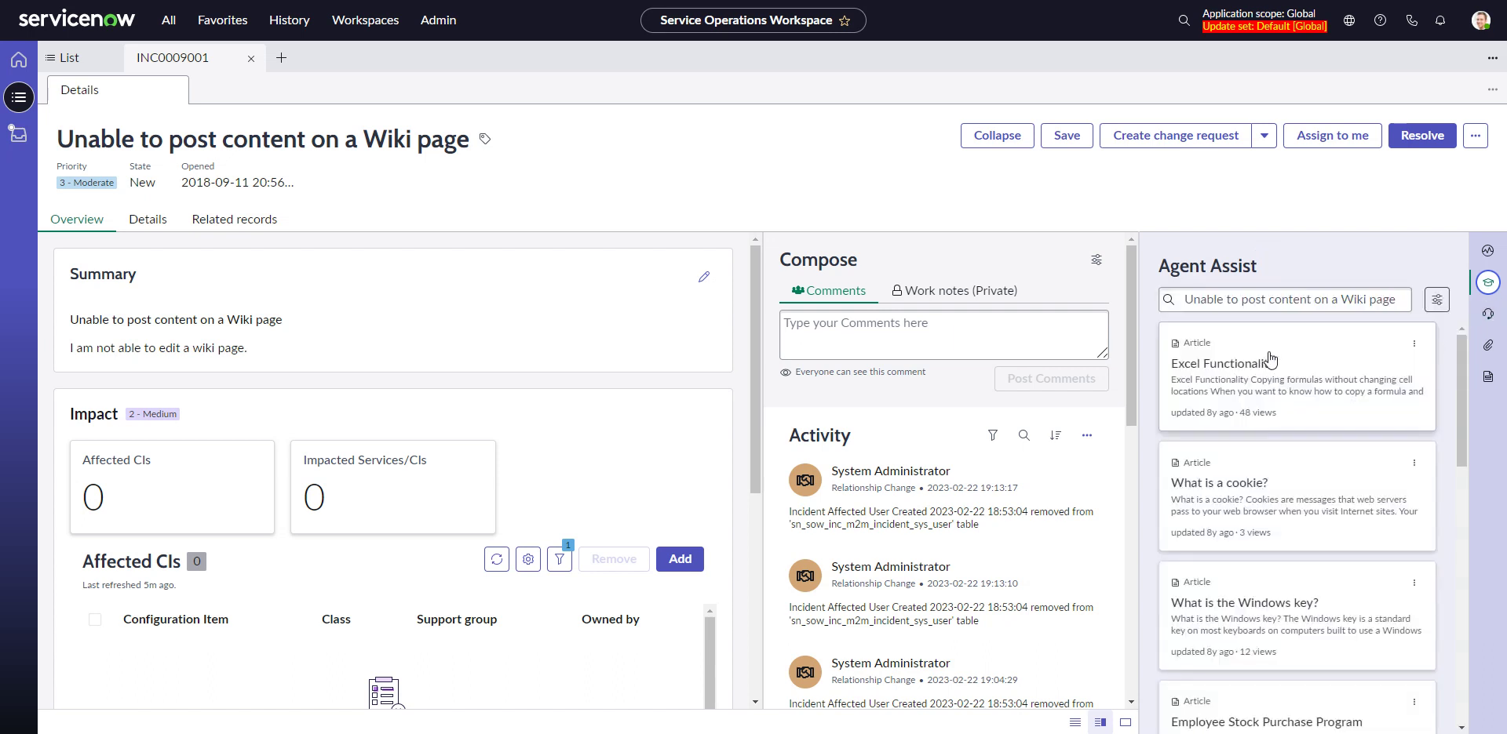
pyautogui.click(1344, 307)
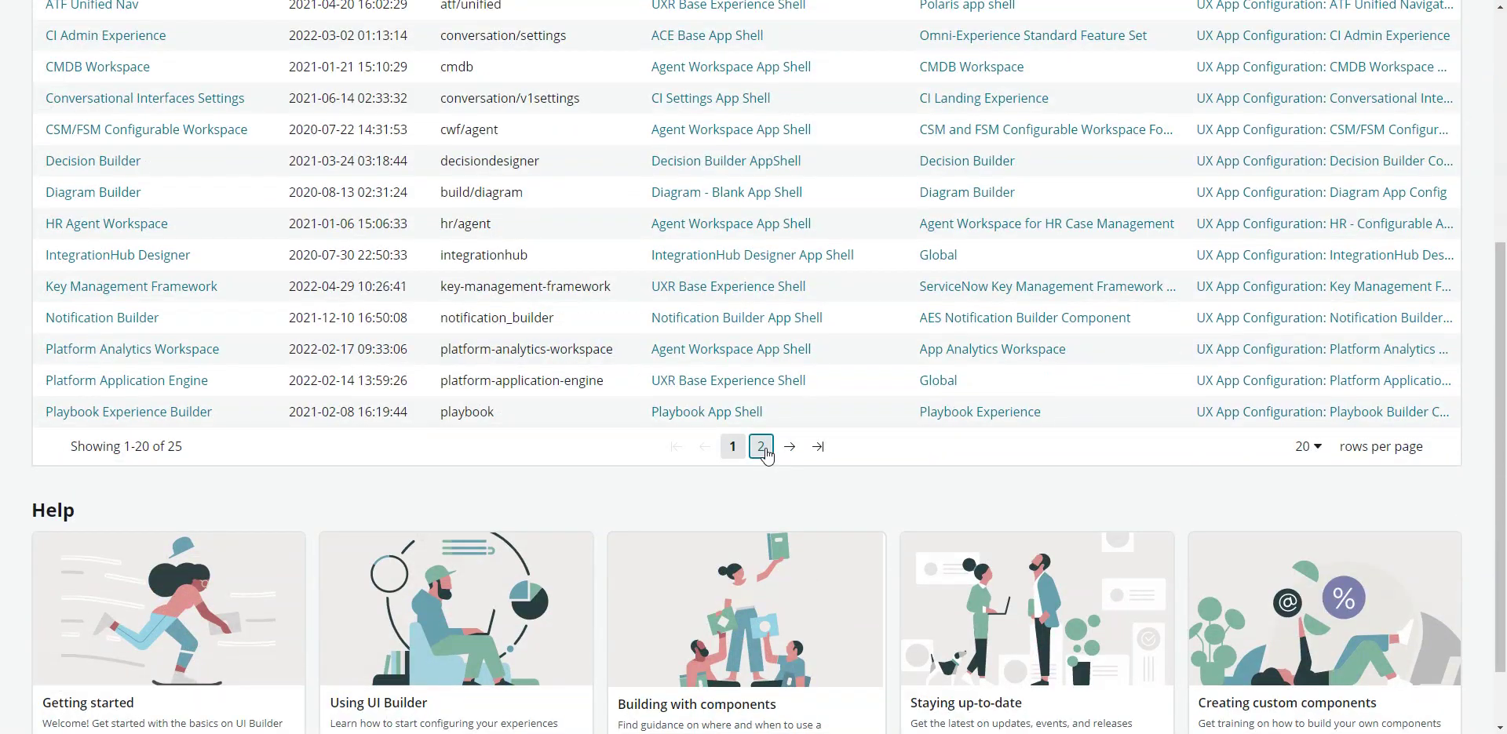
# Open Service Operations Workspace from experiences page 2 and load the Record page's Record SNC variant.
pyautogui.click(761, 446)
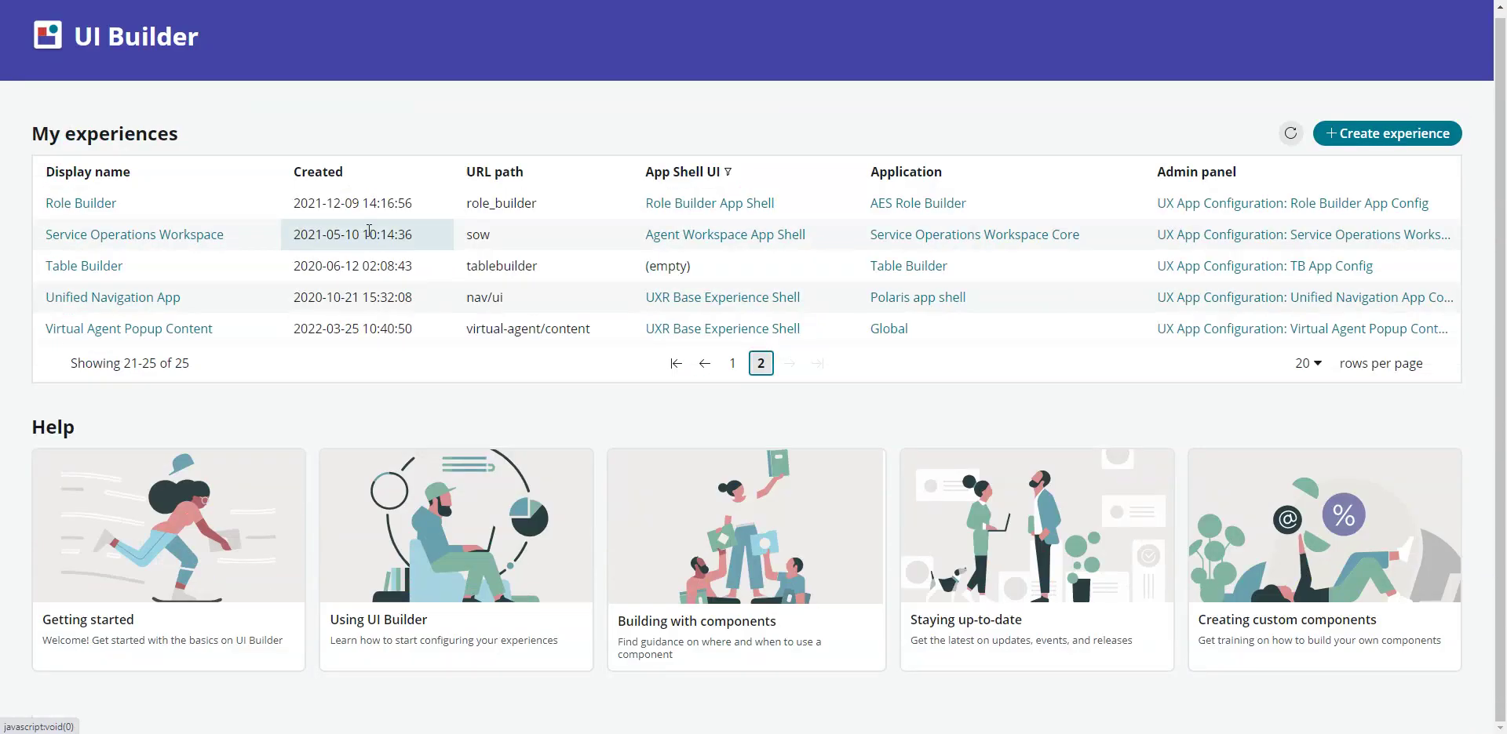
pyautogui.click(126, 235)
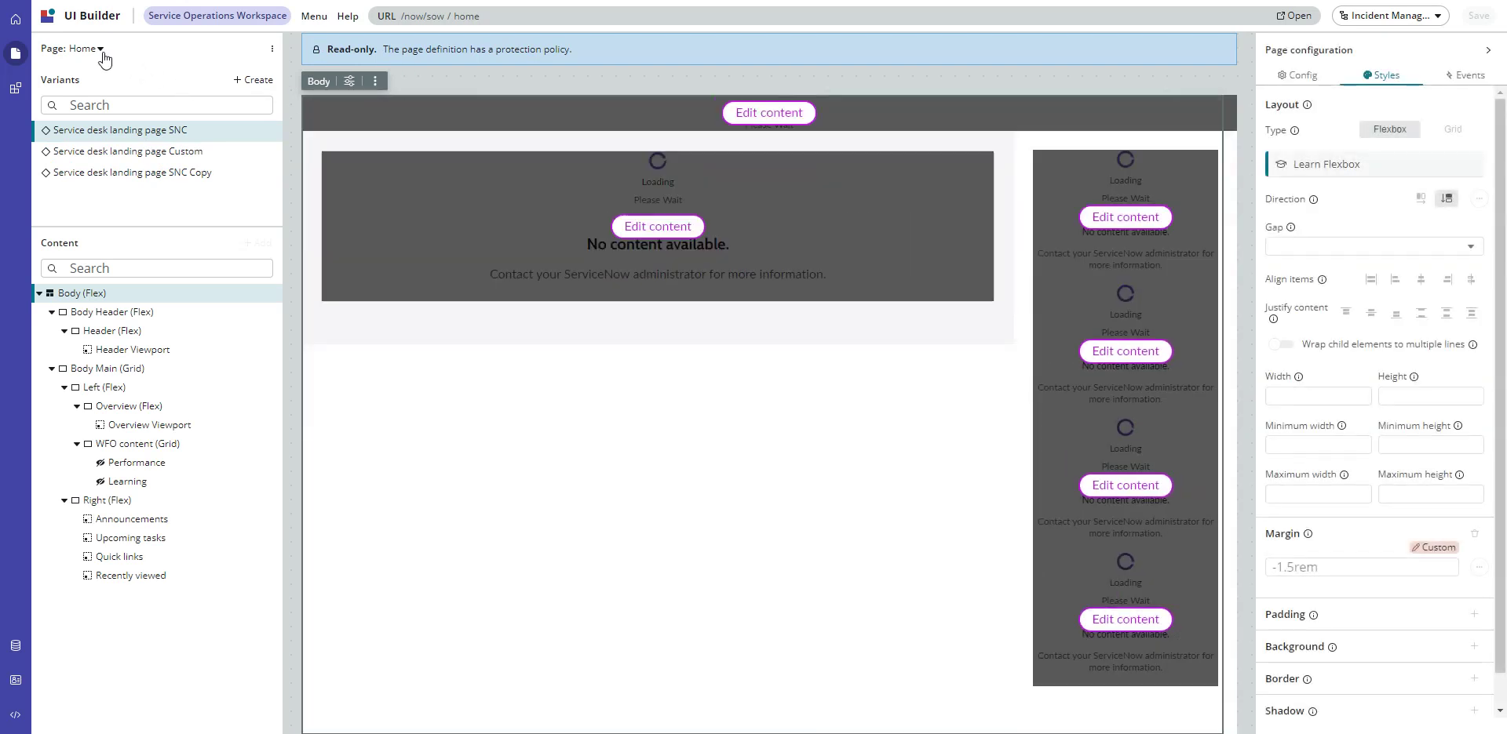
pyautogui.click(94, 50)
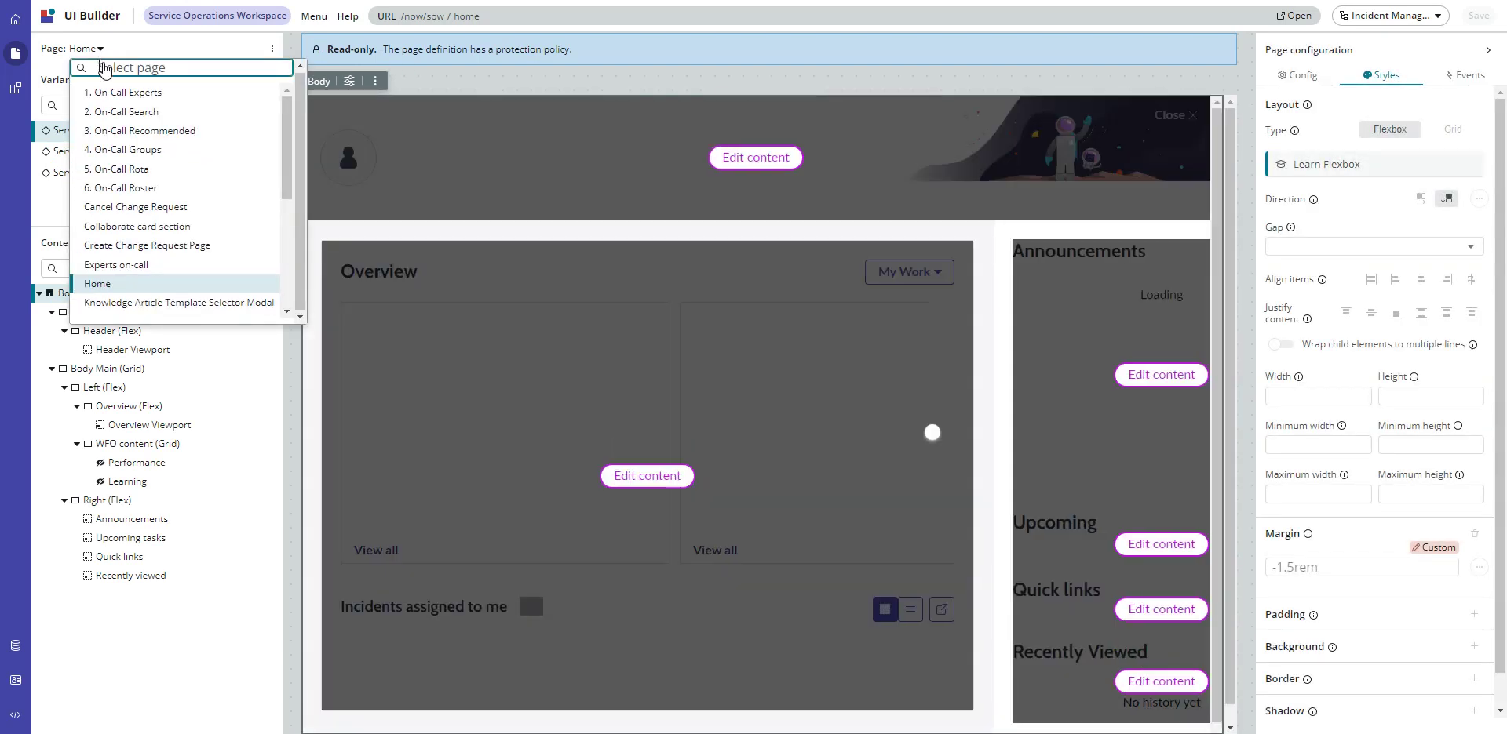
pyautogui.scroll(-5, 171, 216)
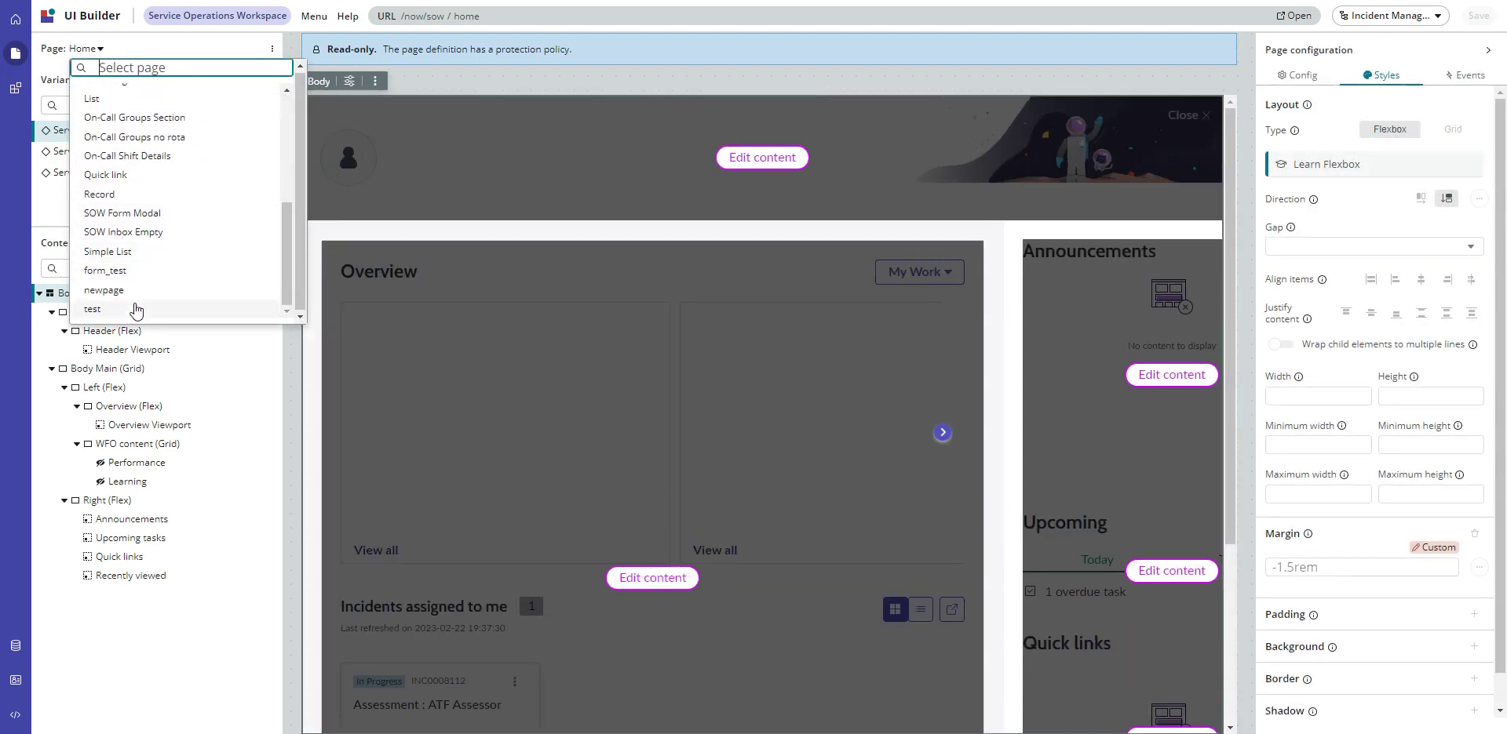
pyautogui.click(157, 193)
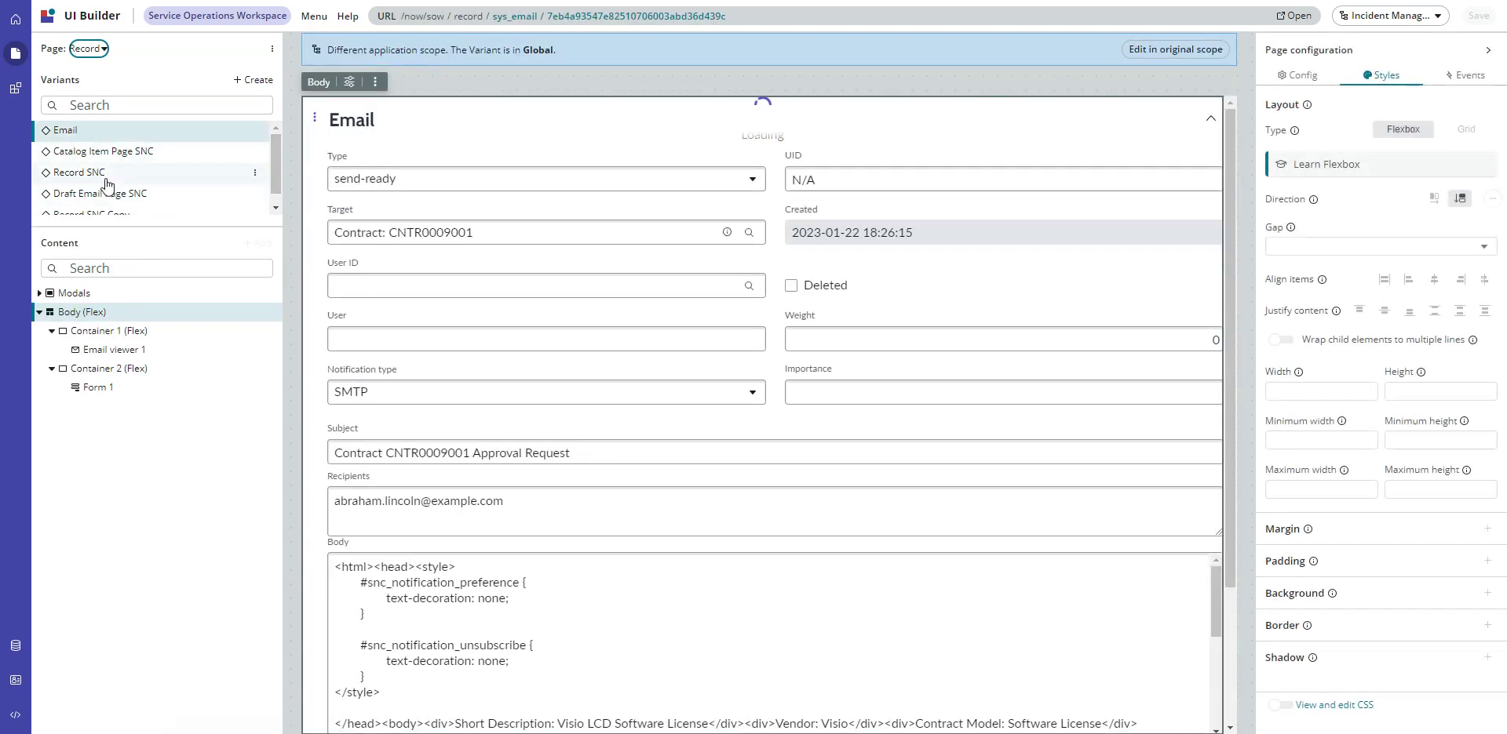
pyautogui.click(101, 173)
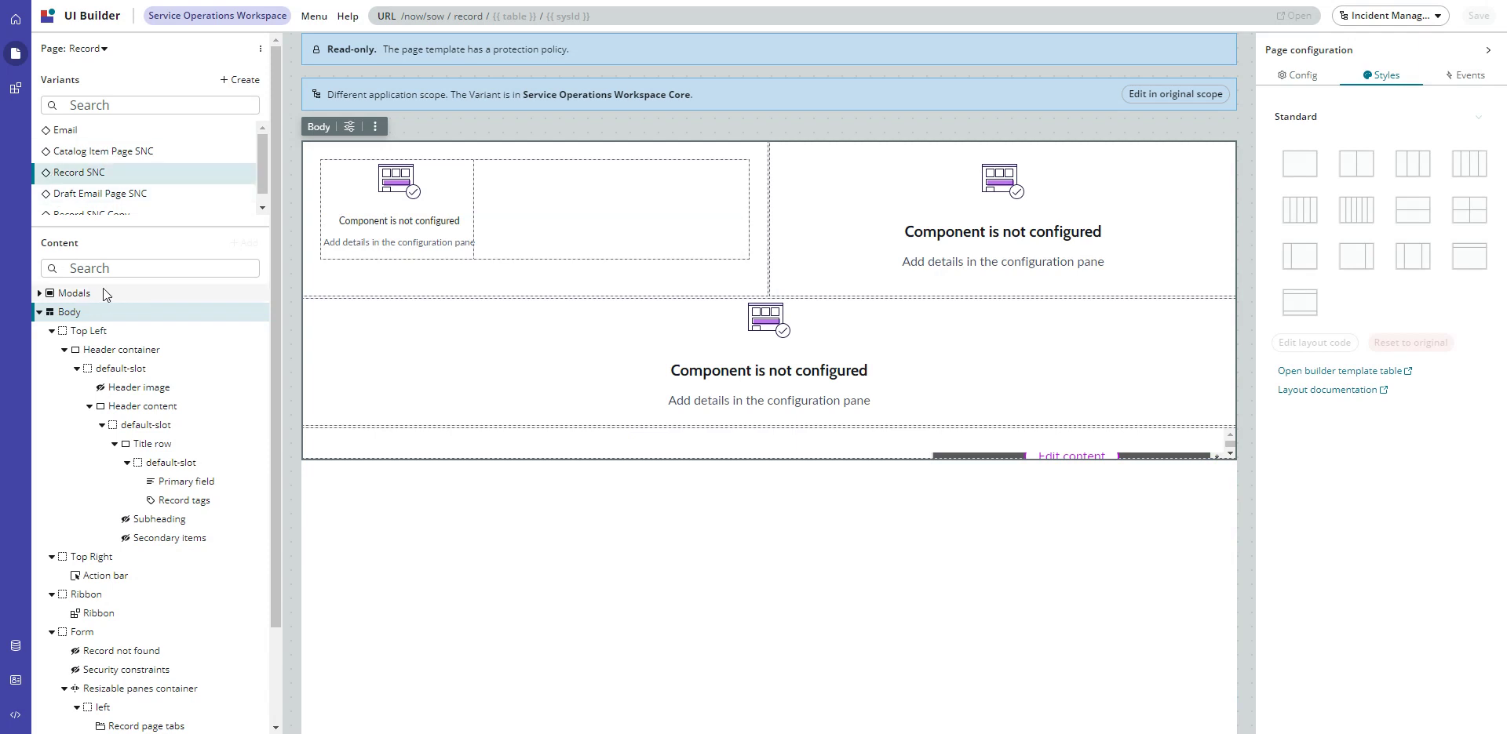
# Select the Contextual sidebar component and scroll its Tabs configuration to locate the Agent Assist viewport.
pyautogui.scroll(-3, 102, 314)
pyautogui.click(146, 652)
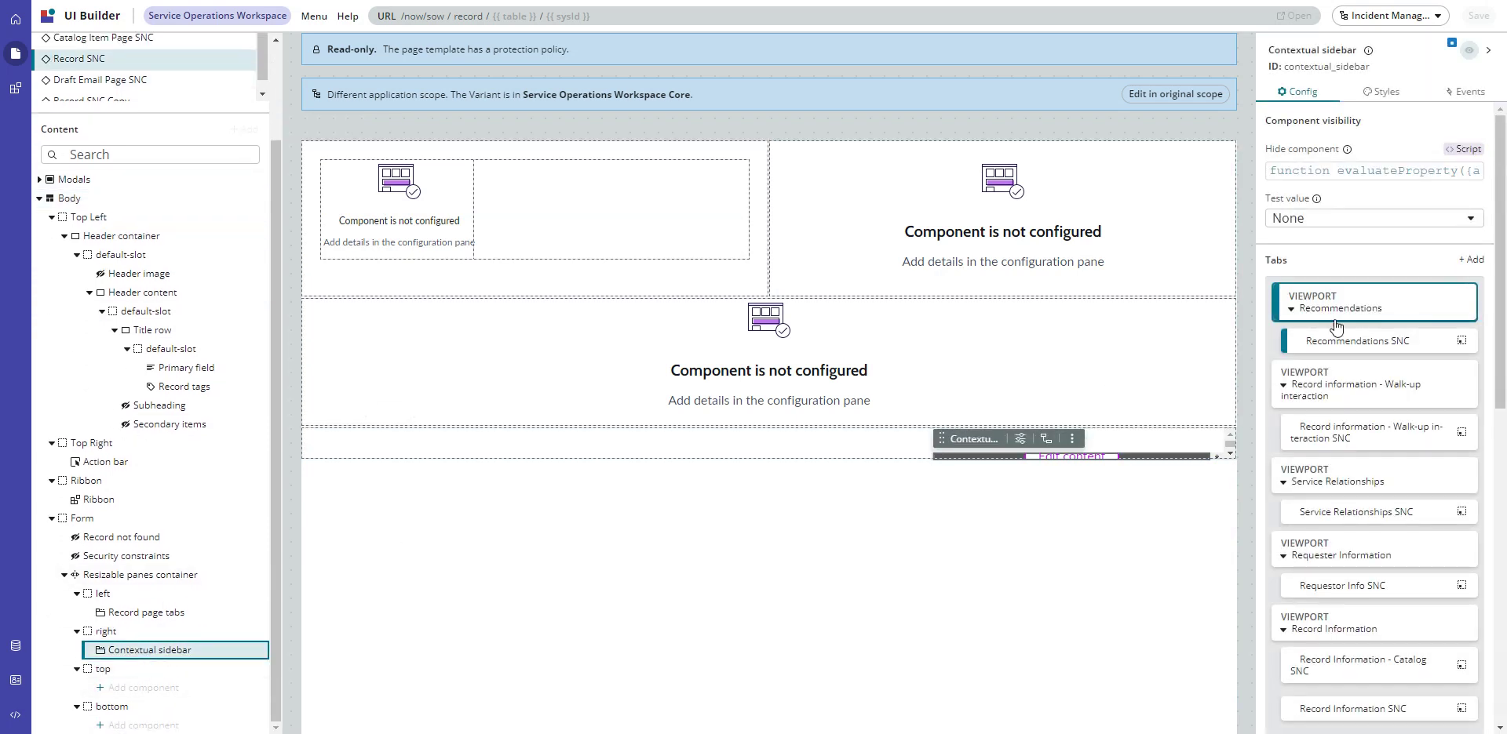
pyautogui.scroll(-1, 1332, 359)
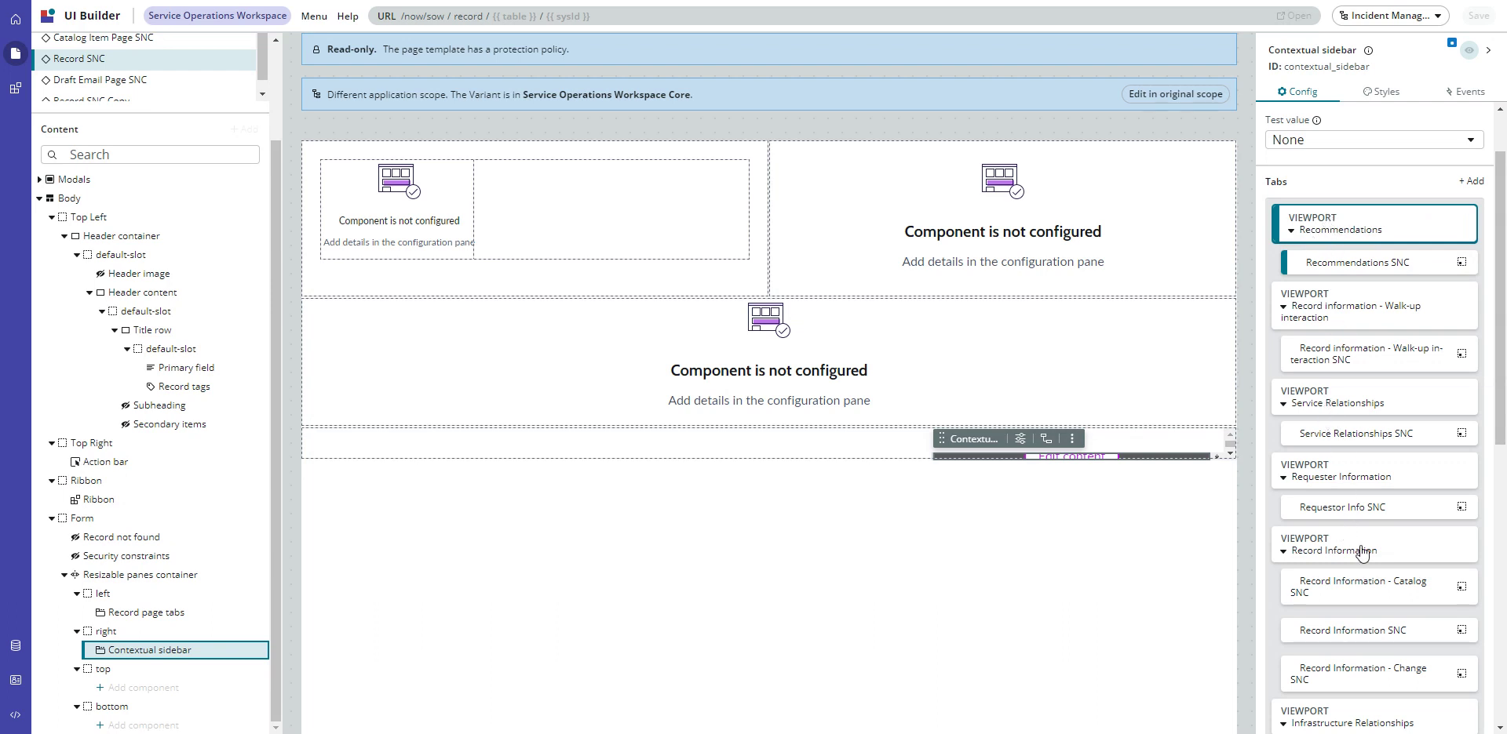
pyautogui.scroll(-4, 1350, 553)
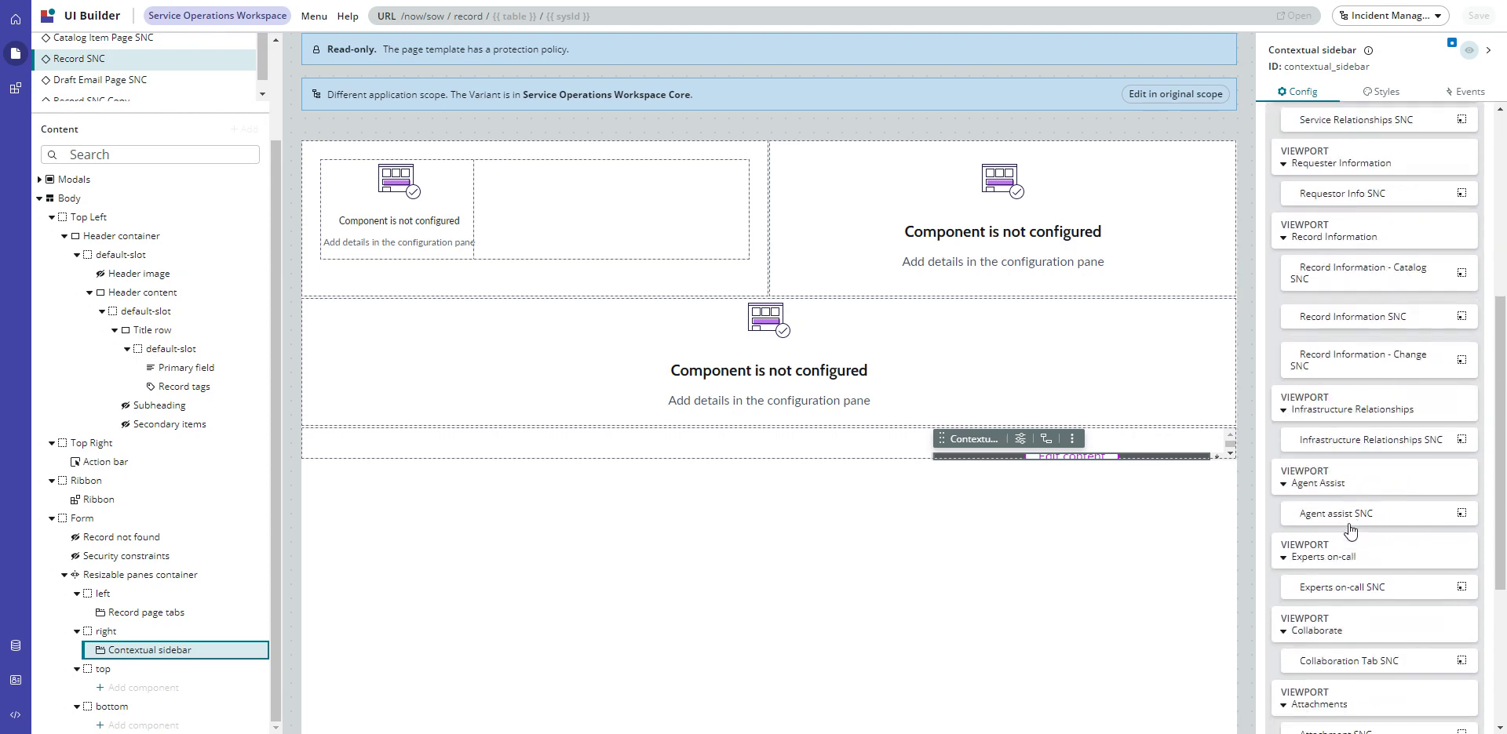
pyautogui.scroll(-2, 1349, 553)
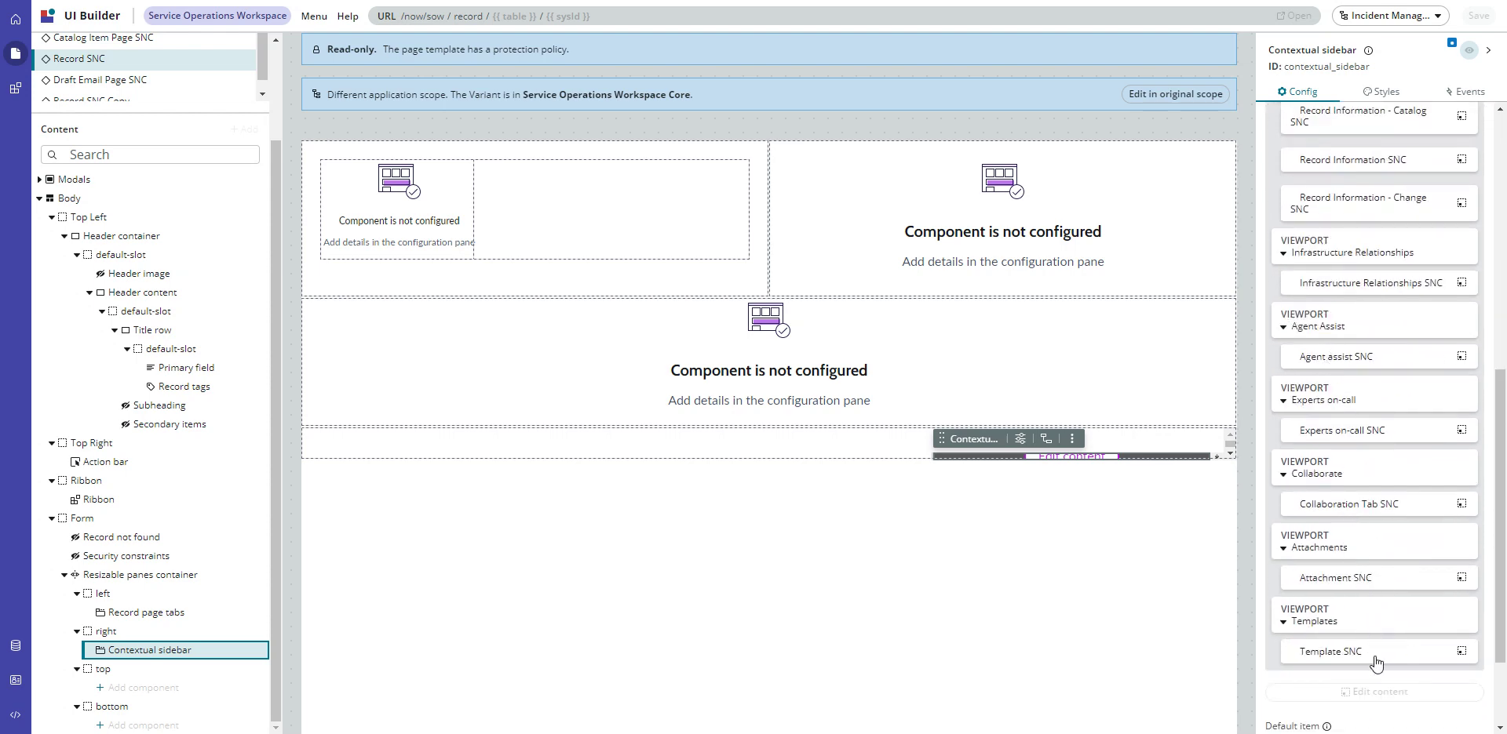
pyautogui.scroll(1, 1347, 173)
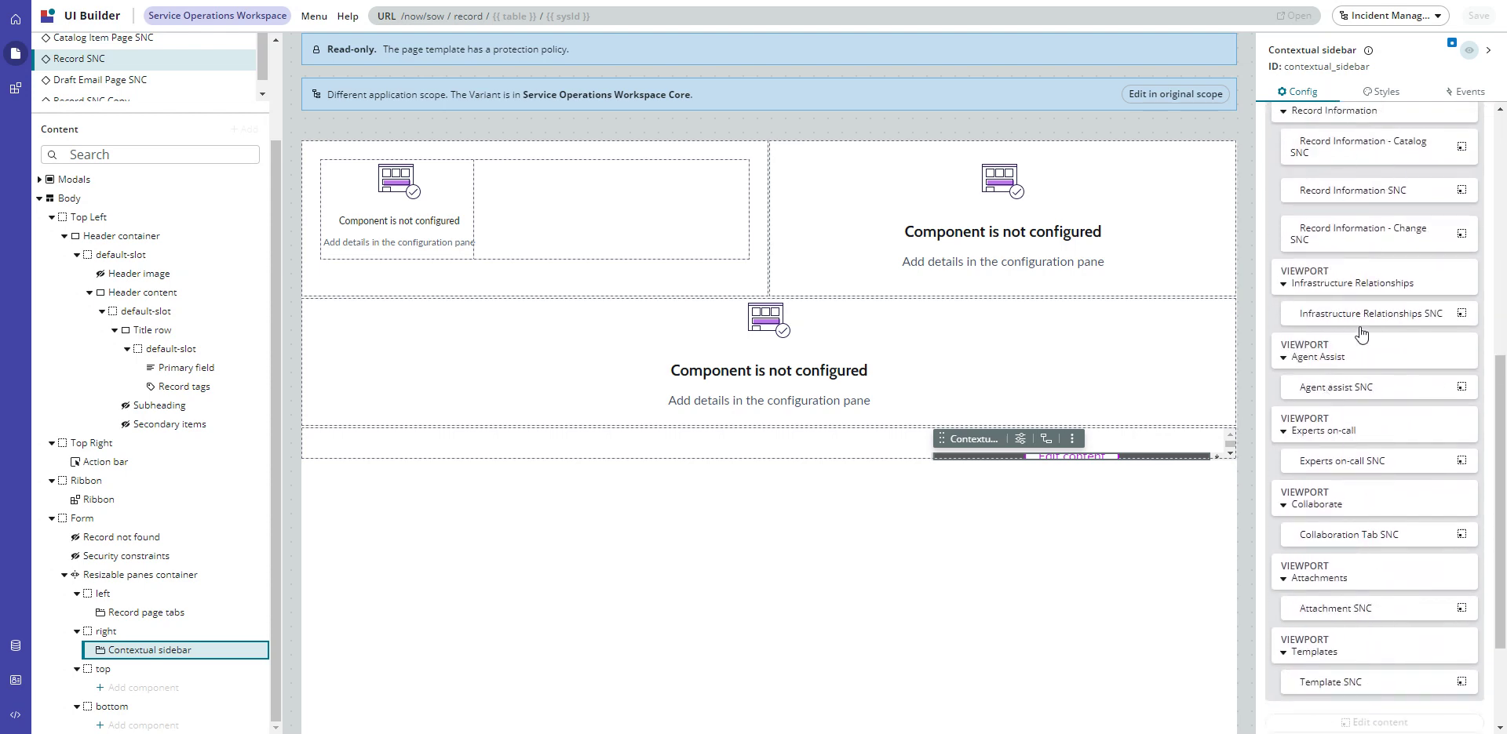
pyautogui.scroll(2, 1348, 184)
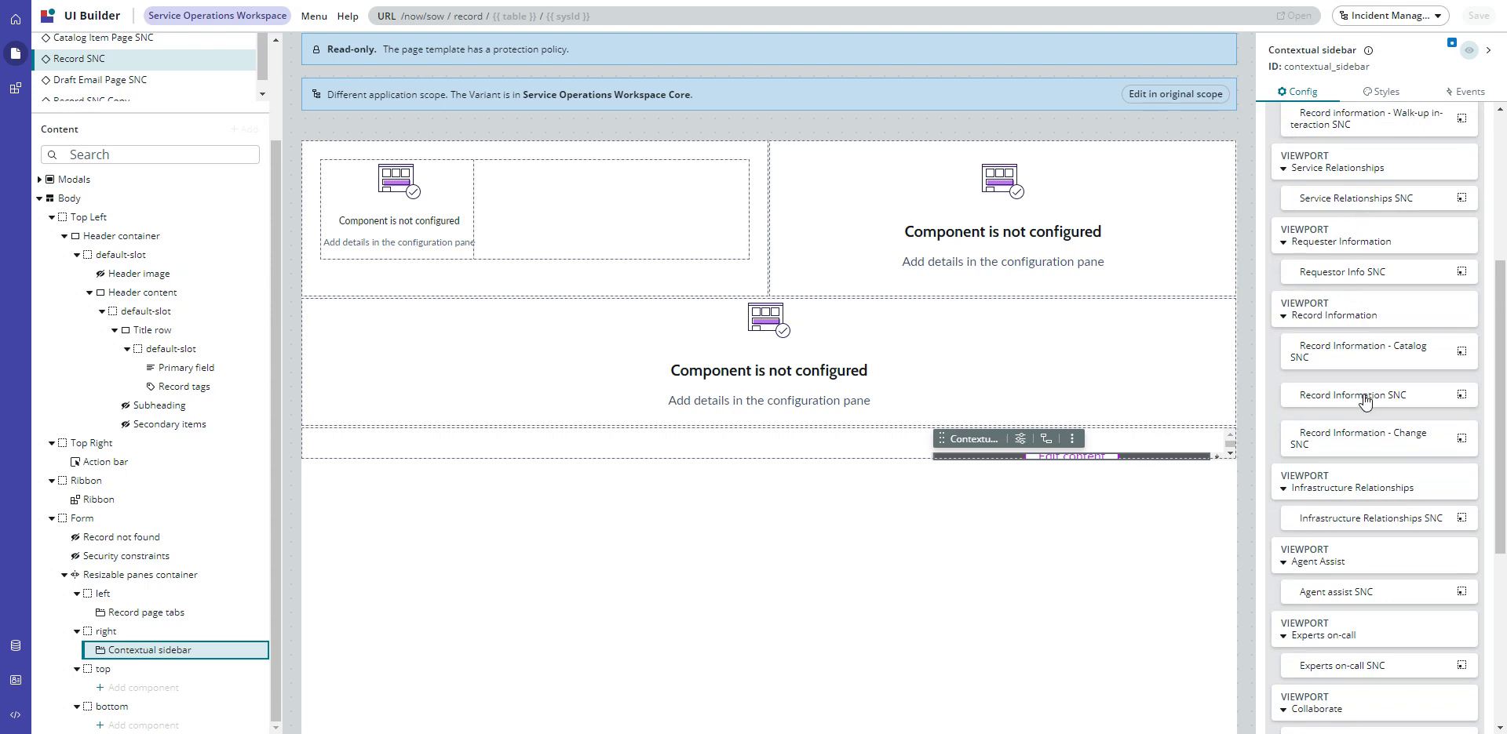
pyautogui.scroll(-3, 1366, 396)
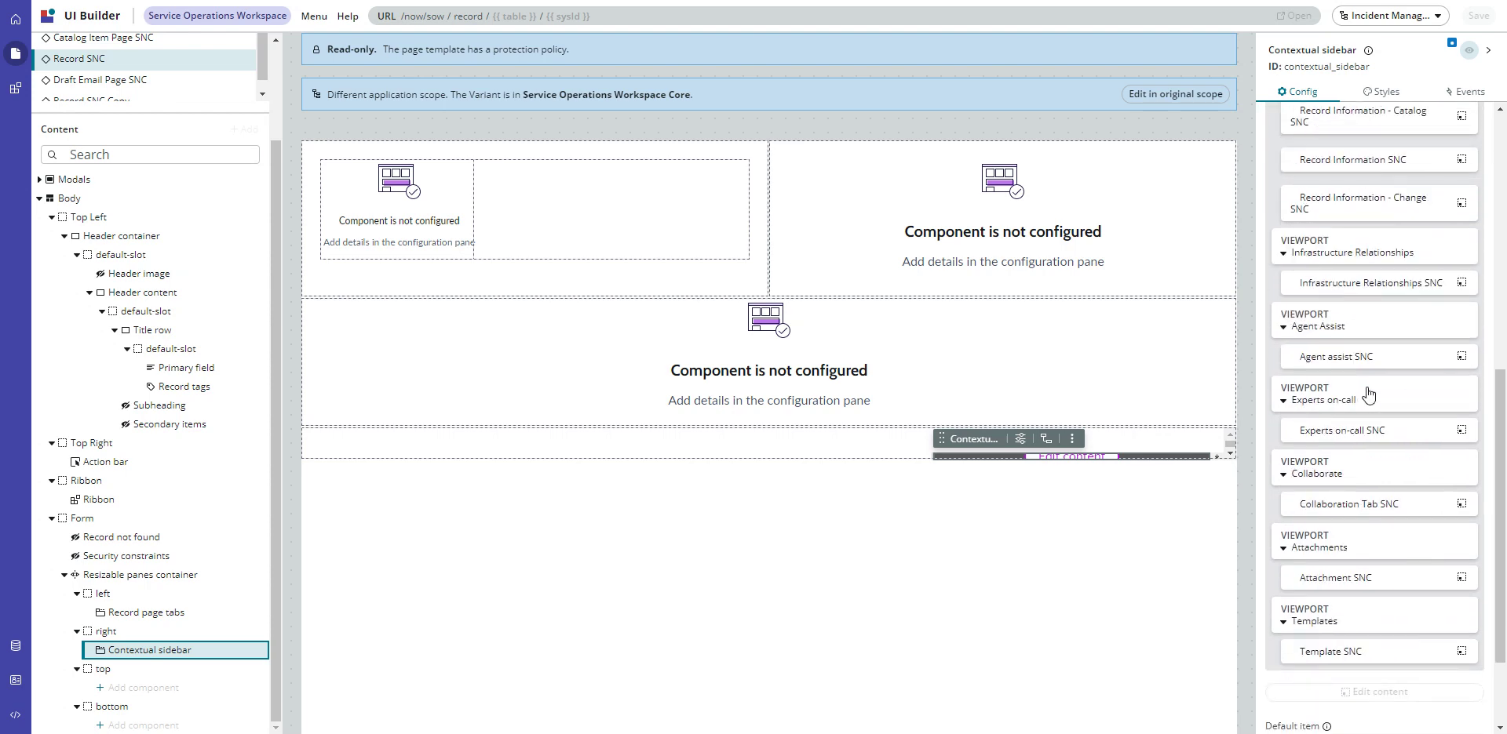
pyautogui.scroll(3, 1367, 385)
pyautogui.scroll(3, 1419, 236)
pyautogui.scroll(1, 1419, 236)
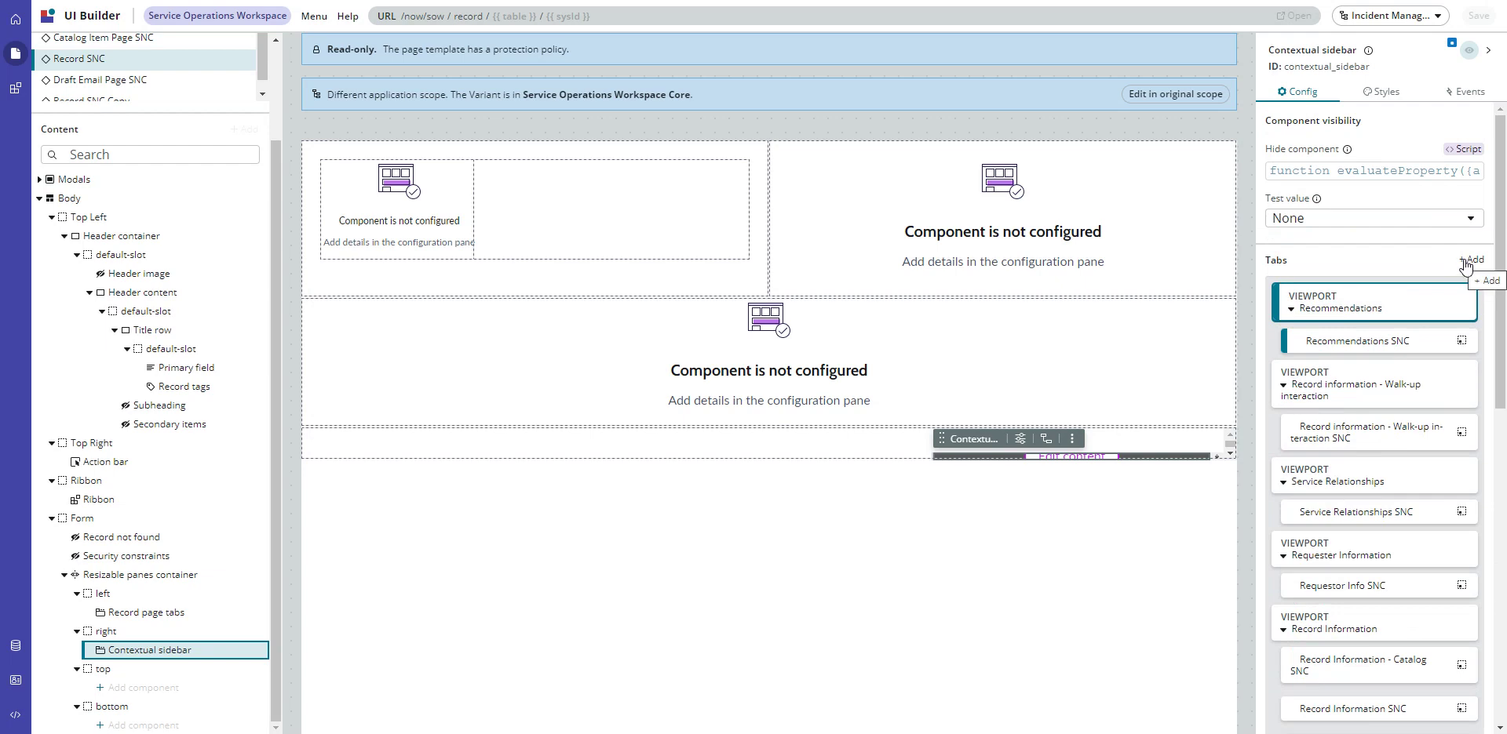
pyautogui.scroll(-5, 1408, 390)
pyautogui.scroll(-2, 1409, 390)
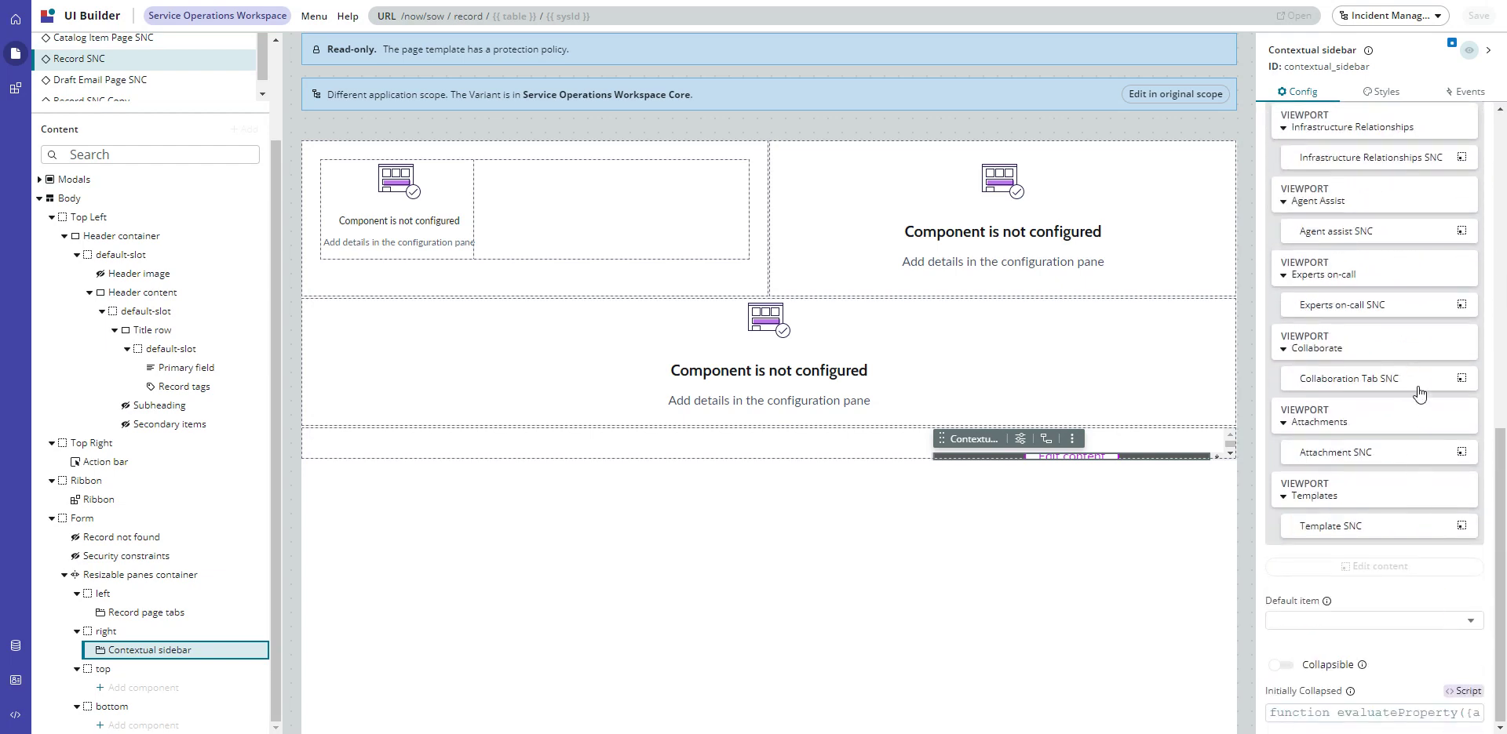
pyautogui.scroll(4, 1353, 380)
pyautogui.scroll(3, 1352, 330)
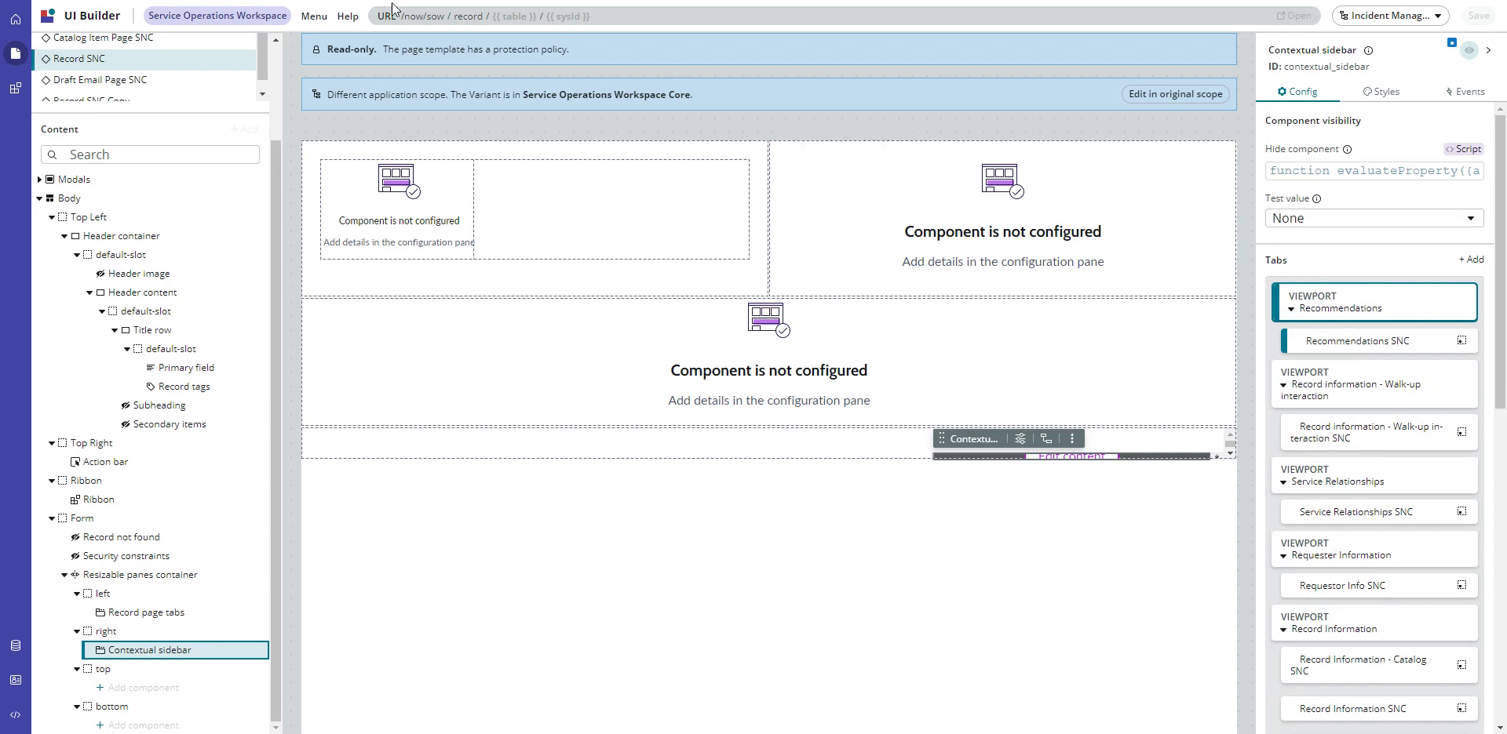
# Open the Record sow macroponent definition from the Developer menu and scroll through its JSON fields.
pyautogui.click(314, 19)
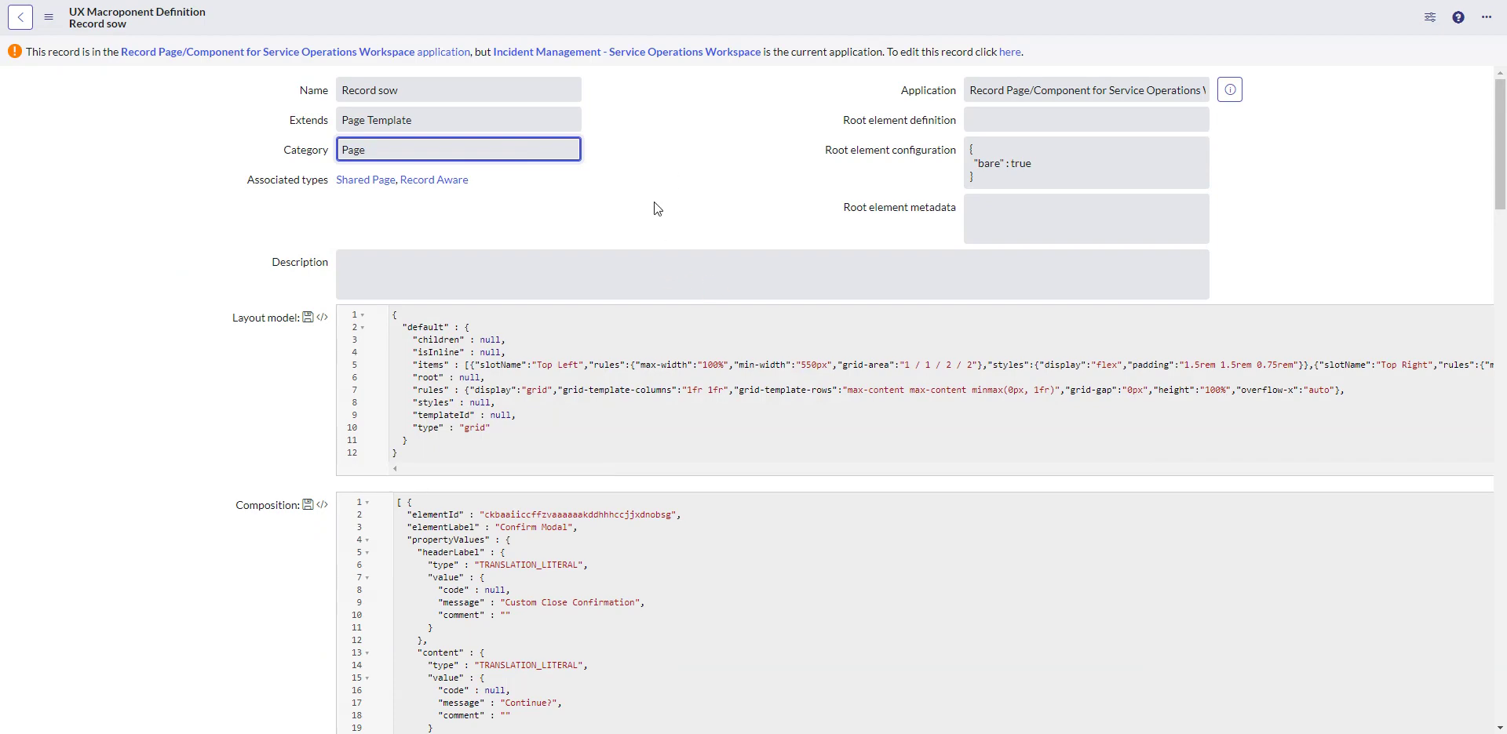
pyautogui.scroll(-3, 506, 197)
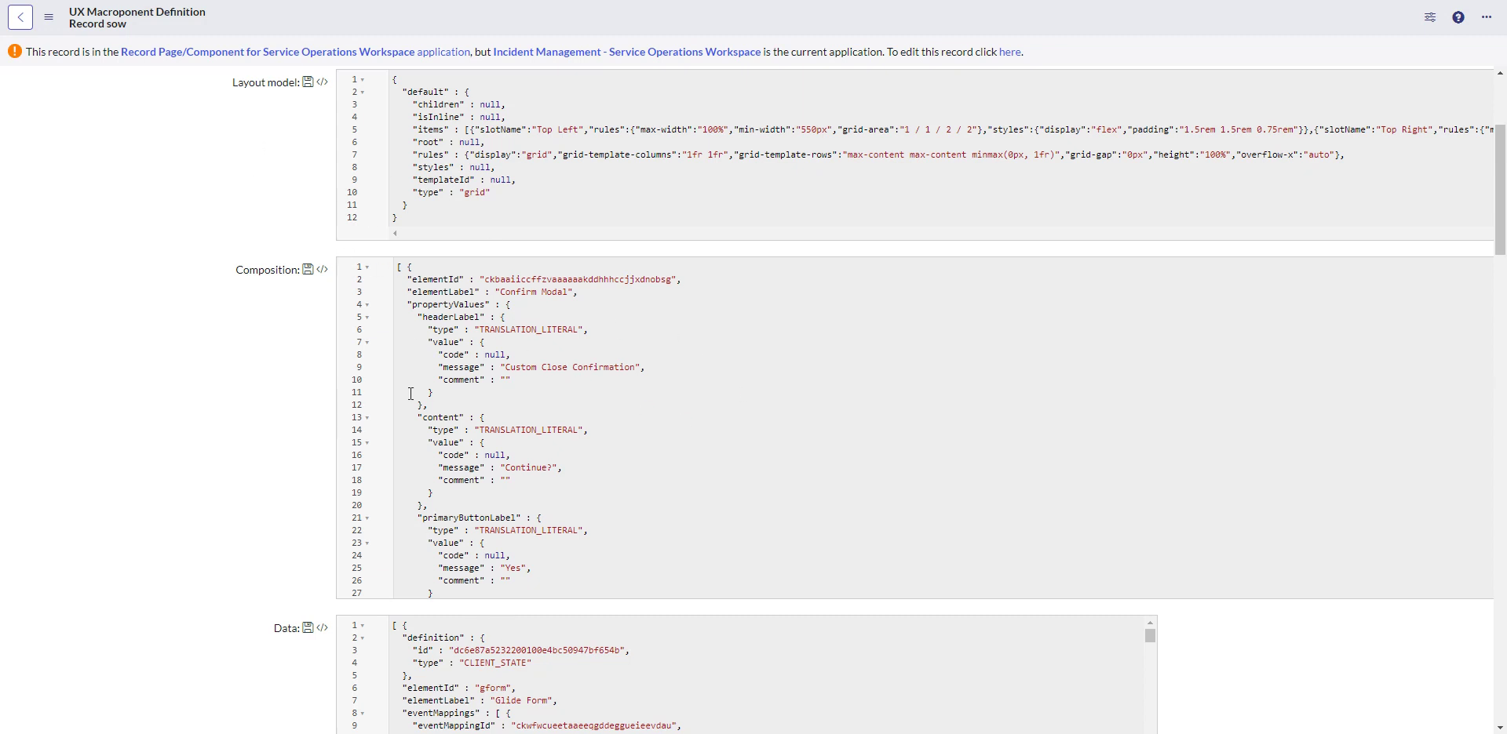
pyautogui.scroll(-3, 470, 395)
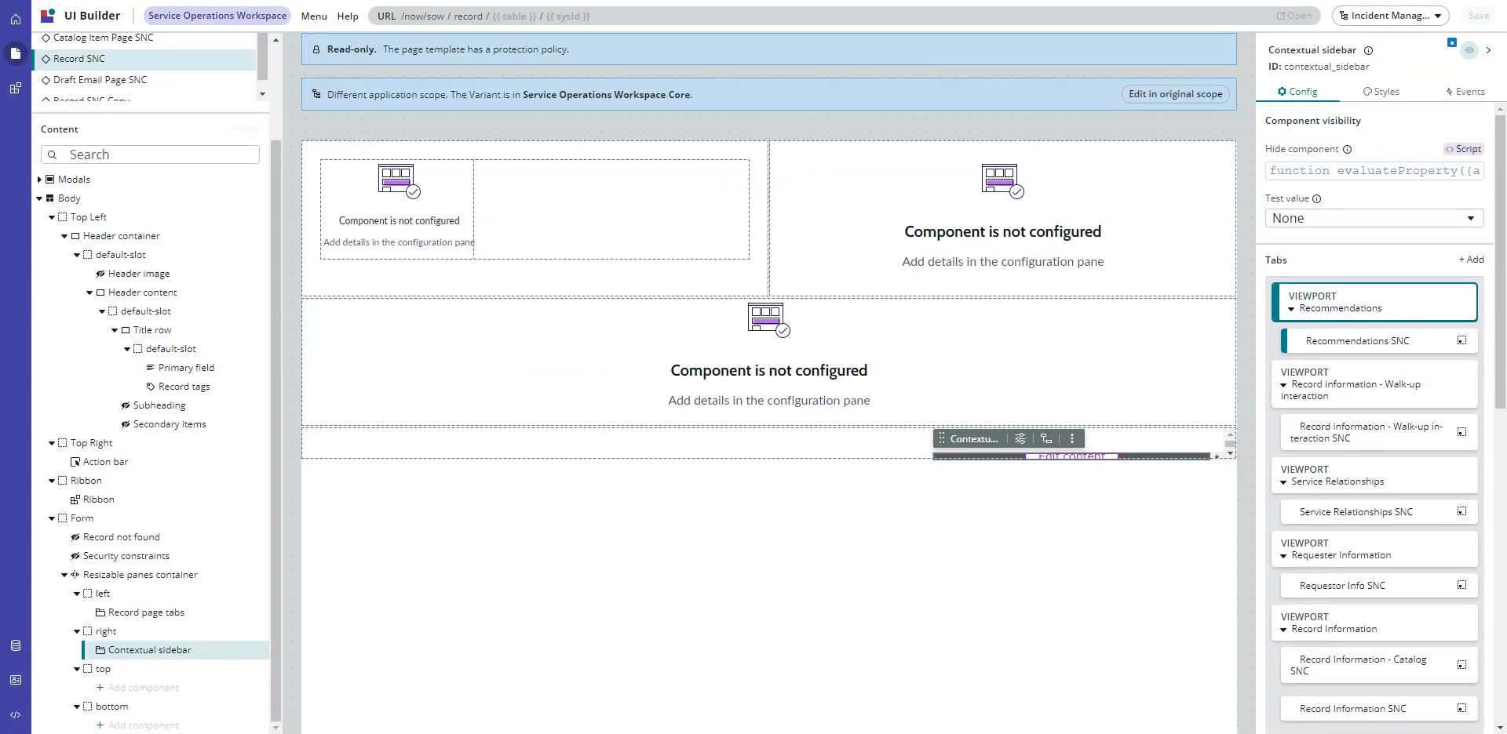
# Scroll to Record sow's Child Screens list and open the Agent assist SNC screen record.
pyautogui.scroll(-5, 219, 337)
pyautogui.scroll(-3, 196, 327)
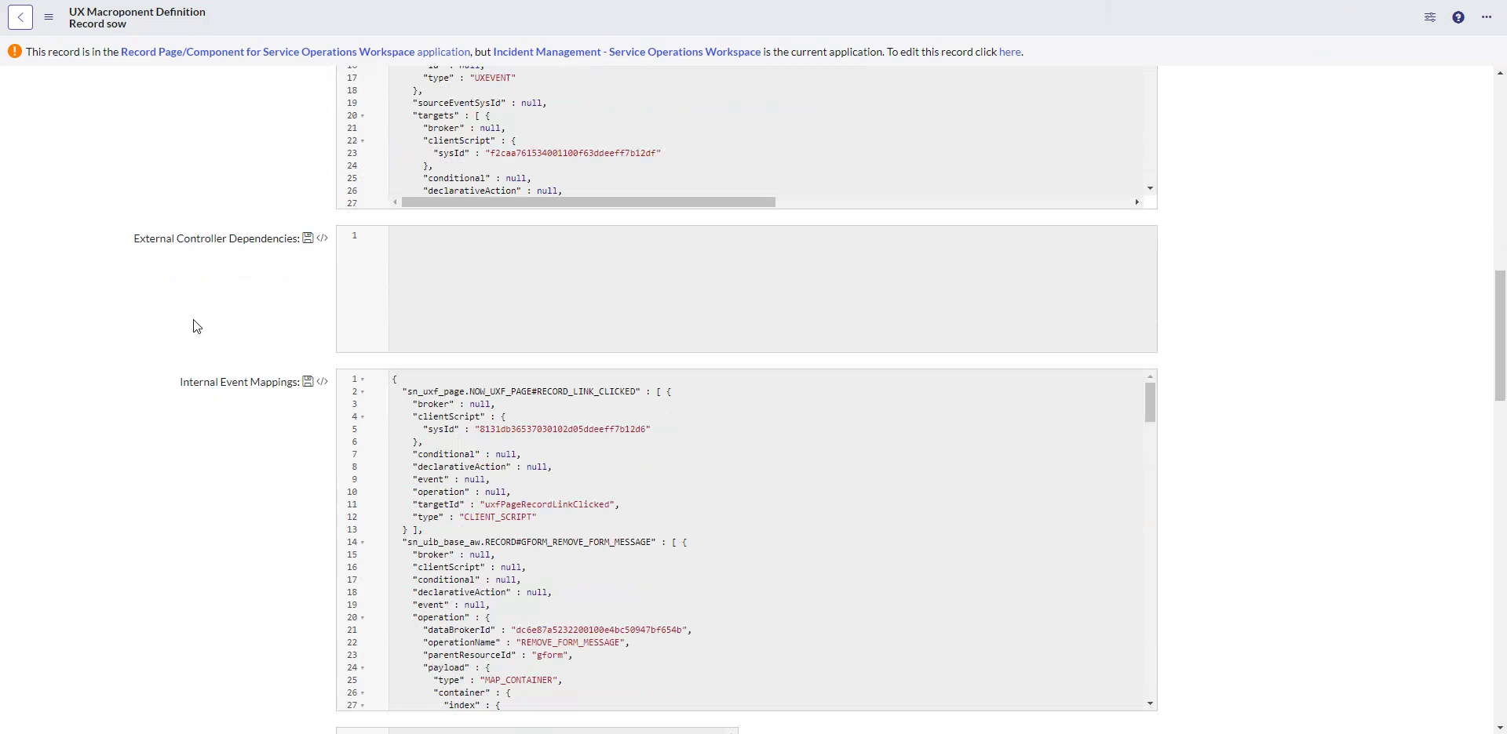
pyautogui.scroll(-5, 196, 327)
pyautogui.scroll(-5, 191, 313)
pyautogui.scroll(-5, 191, 313)
pyautogui.scroll(-5, 191, 313)
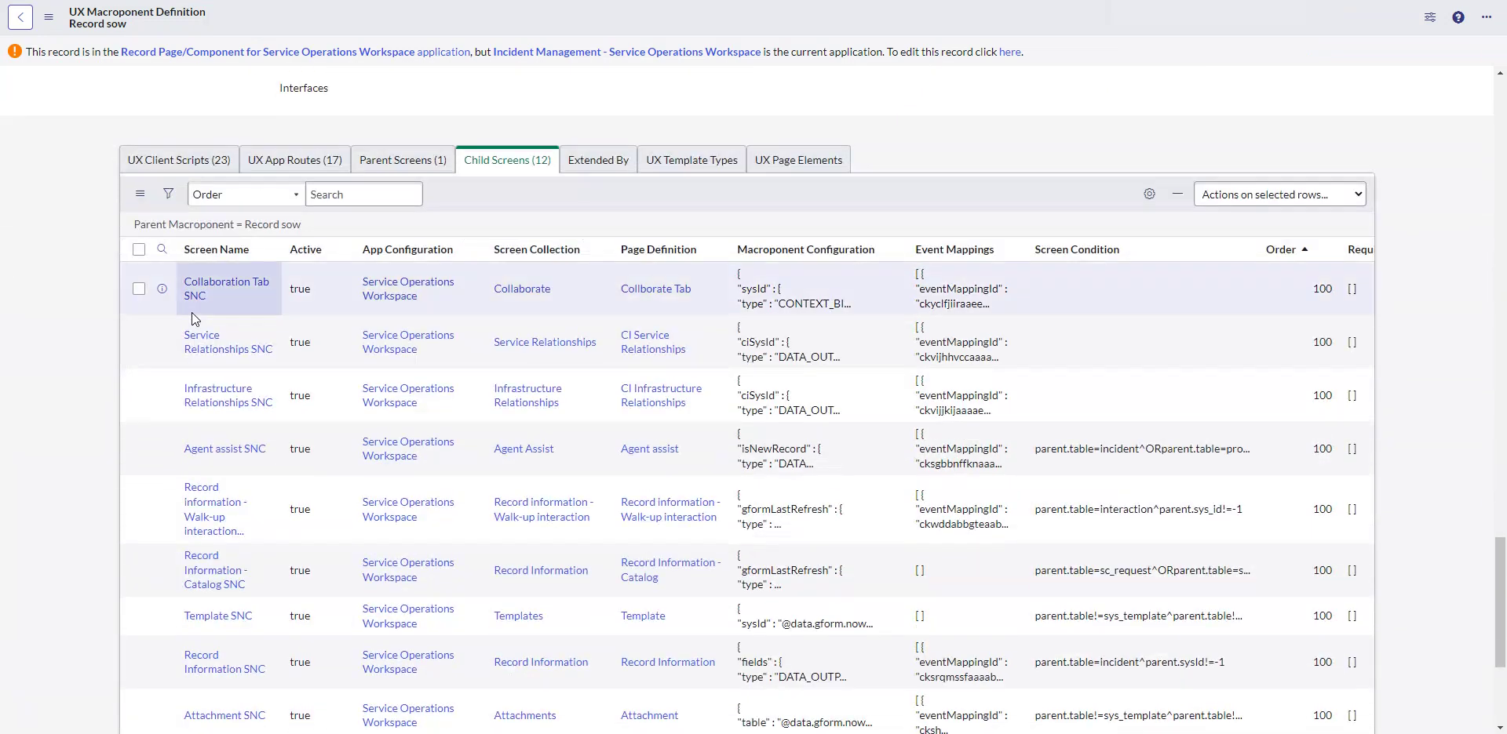
pyautogui.click(179, 160)
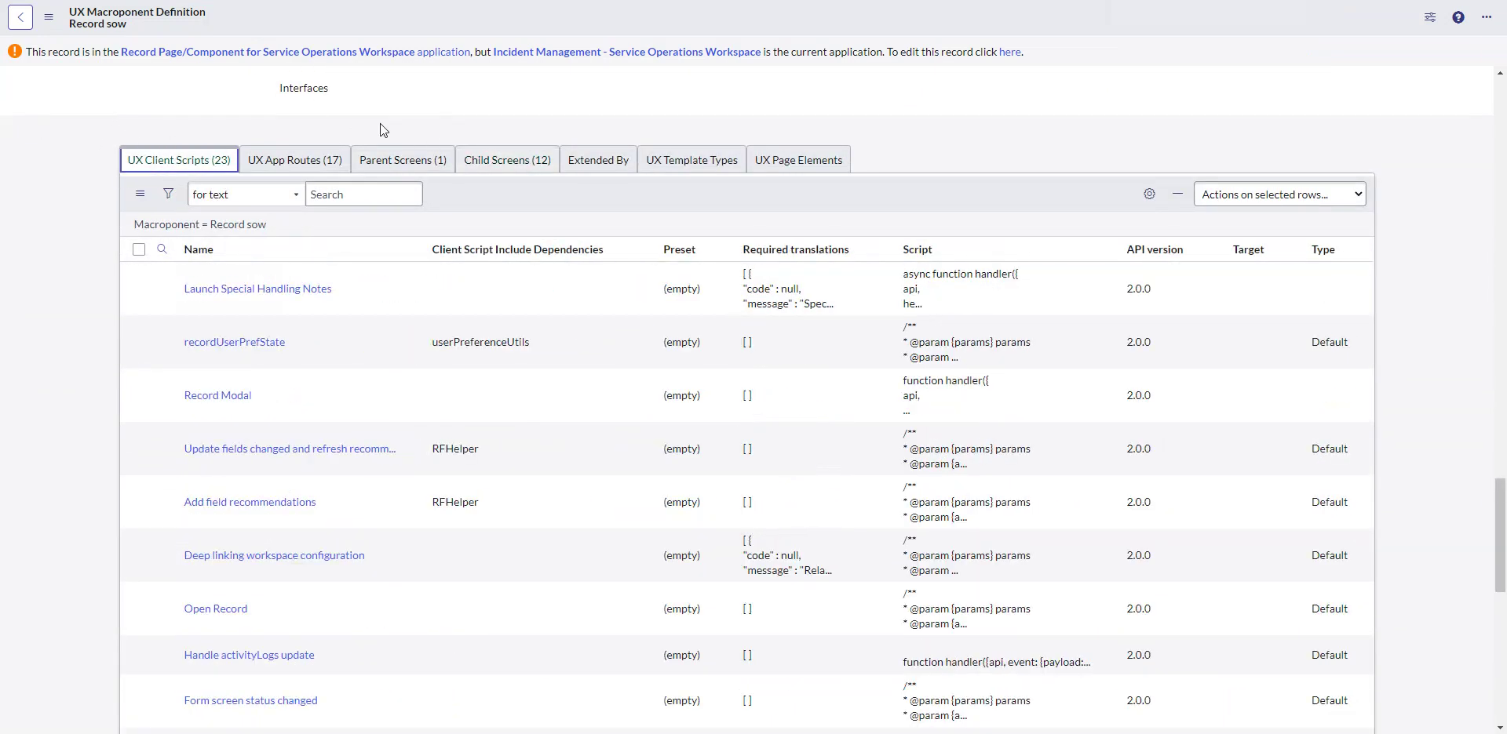
pyautogui.click(532, 162)
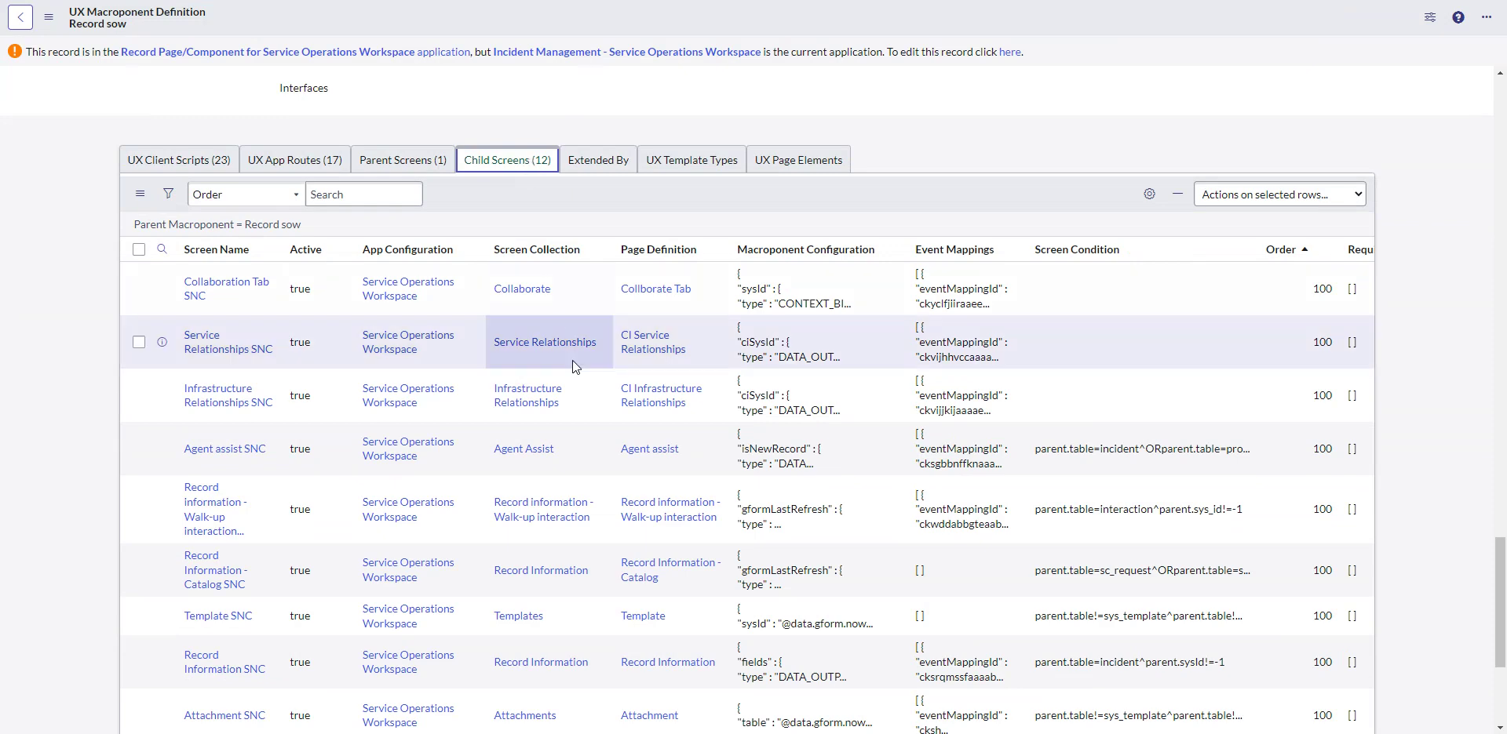
pyautogui.scroll(-3, 269, 394)
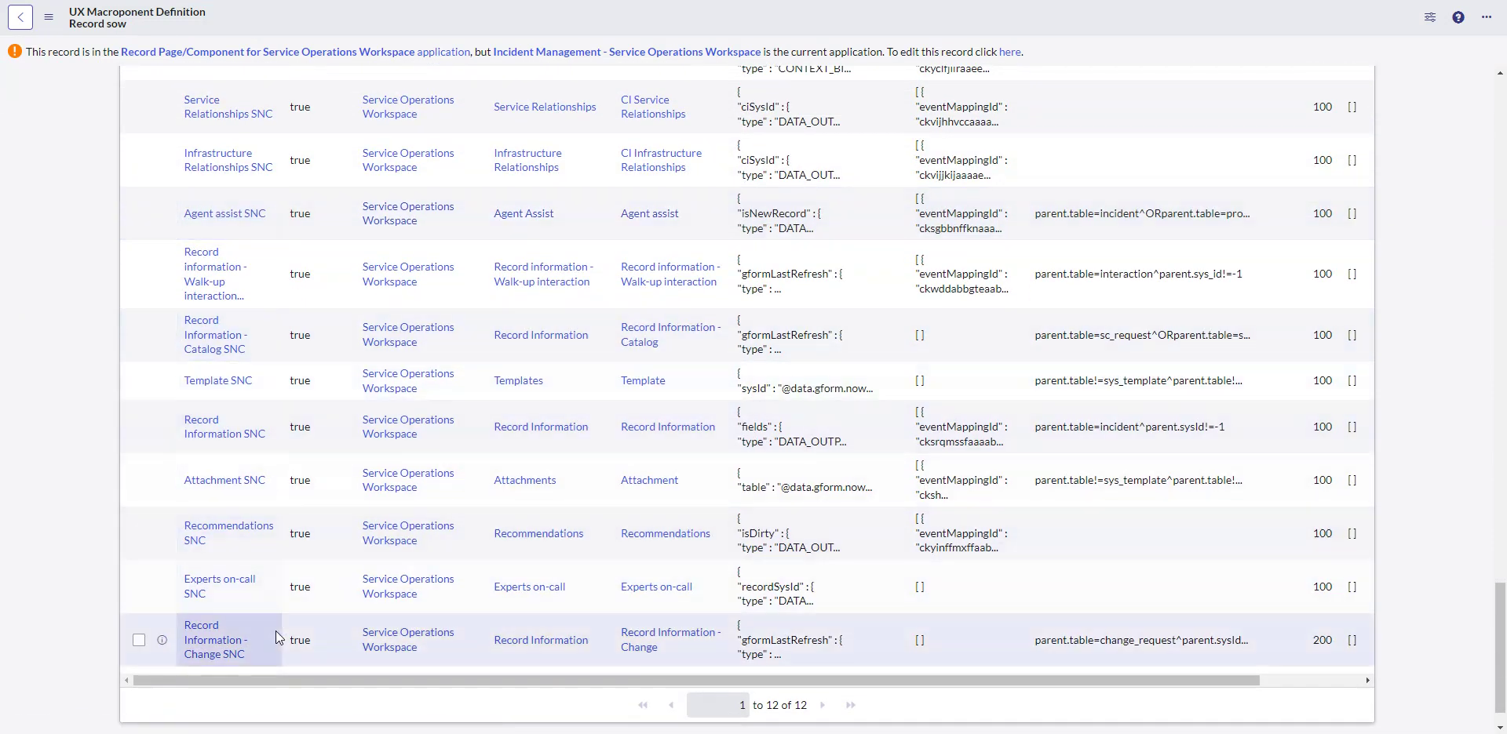
pyautogui.scroll(2, 234, 306)
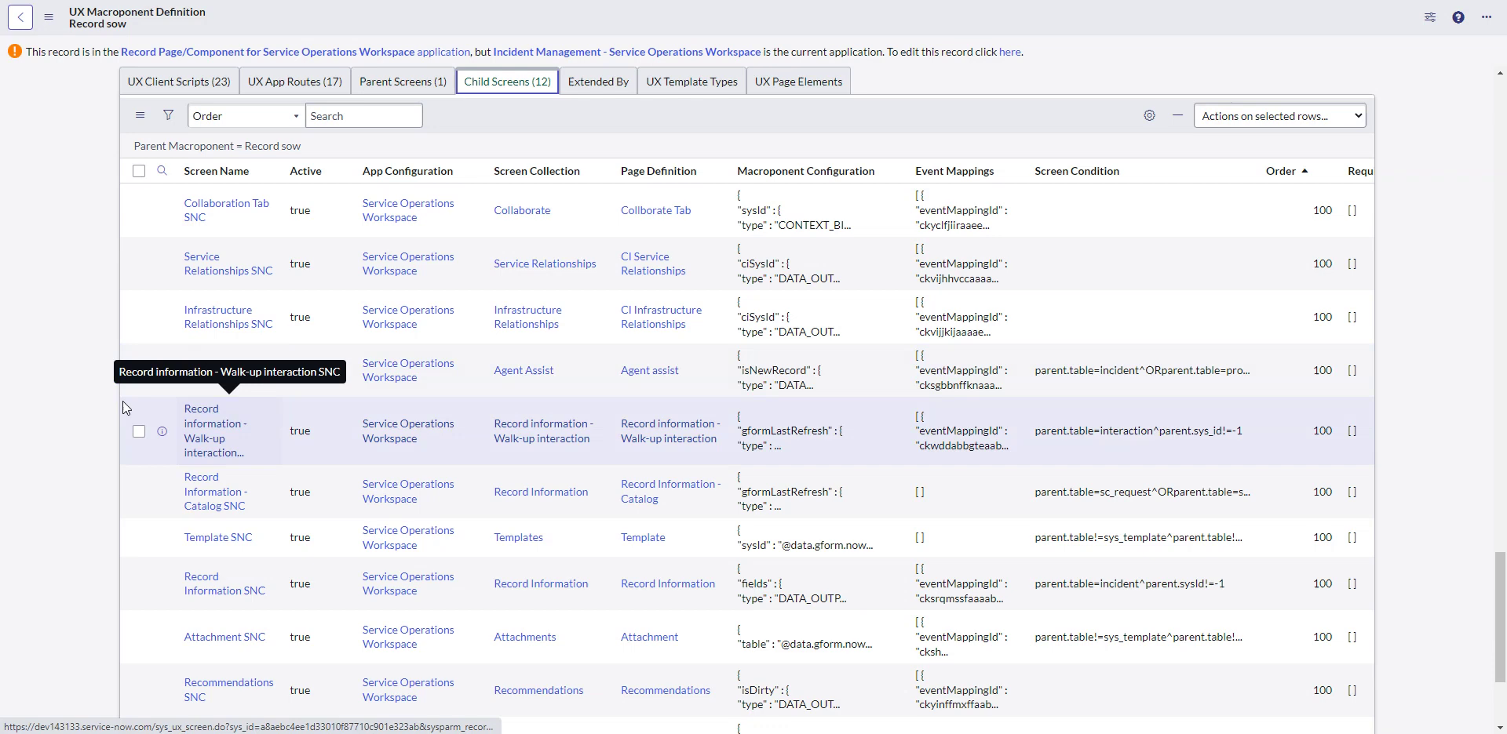
pyautogui.click(218, 378)
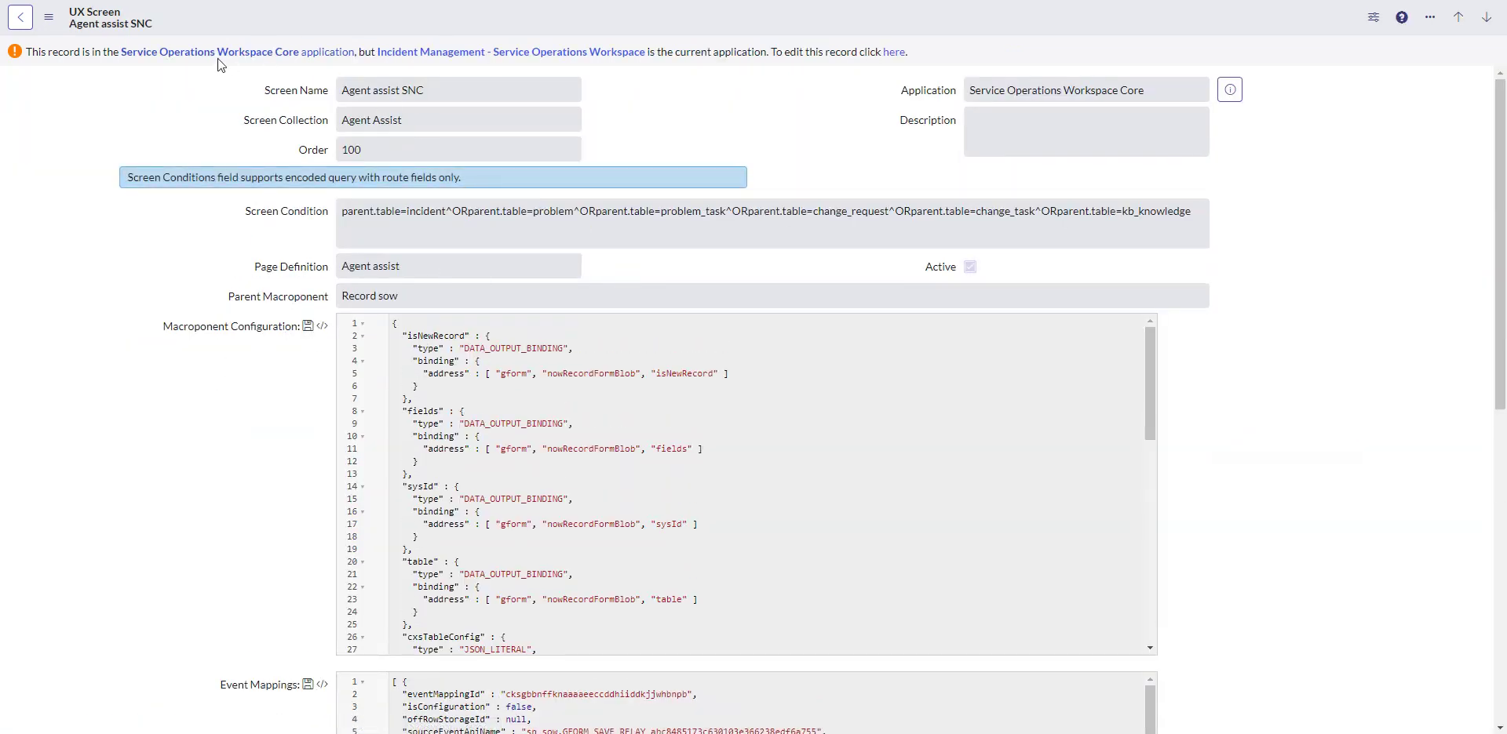
# Make the Agent assist SNC record editable and review its incident, problem, problem_task Screen Condition.
pyautogui.click(894, 52)
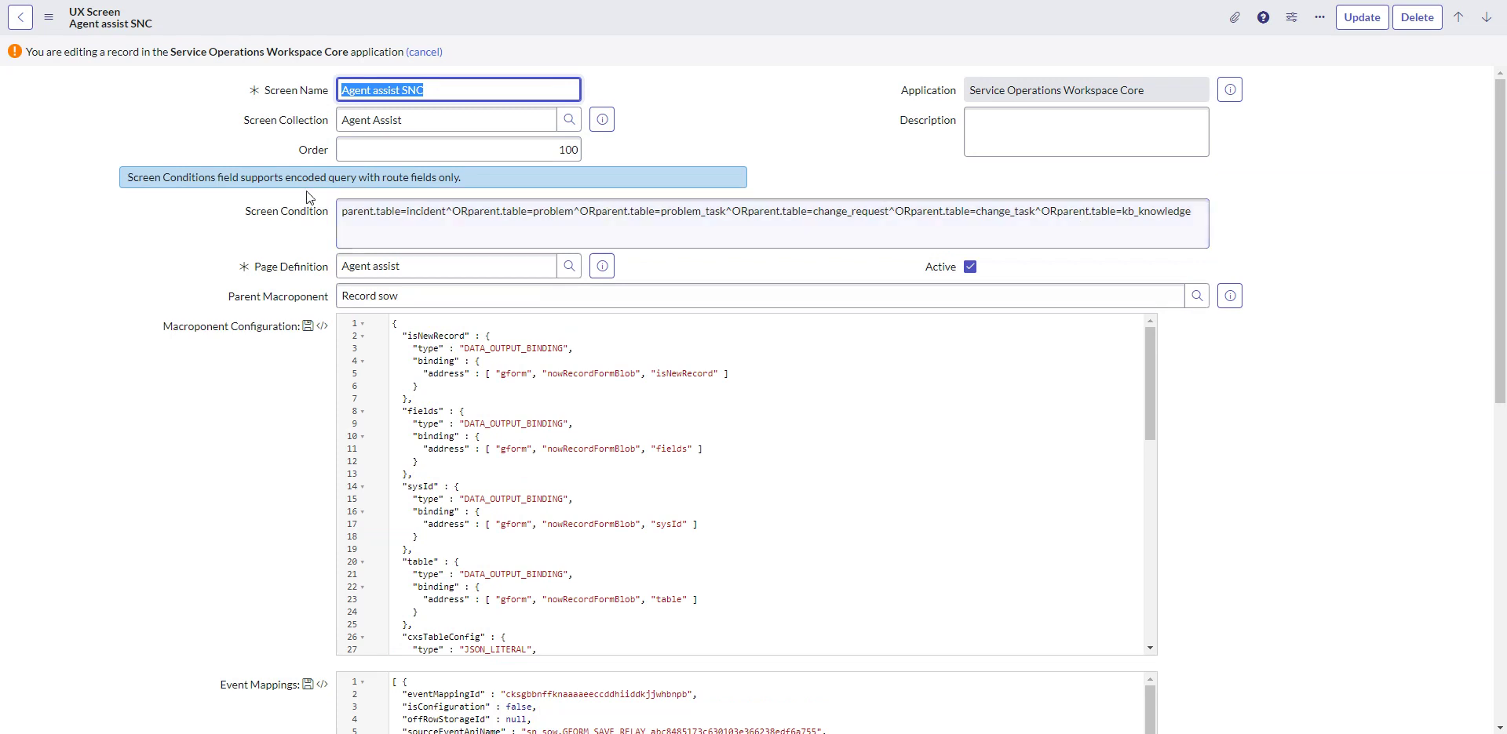
pyautogui.click(401, 220)
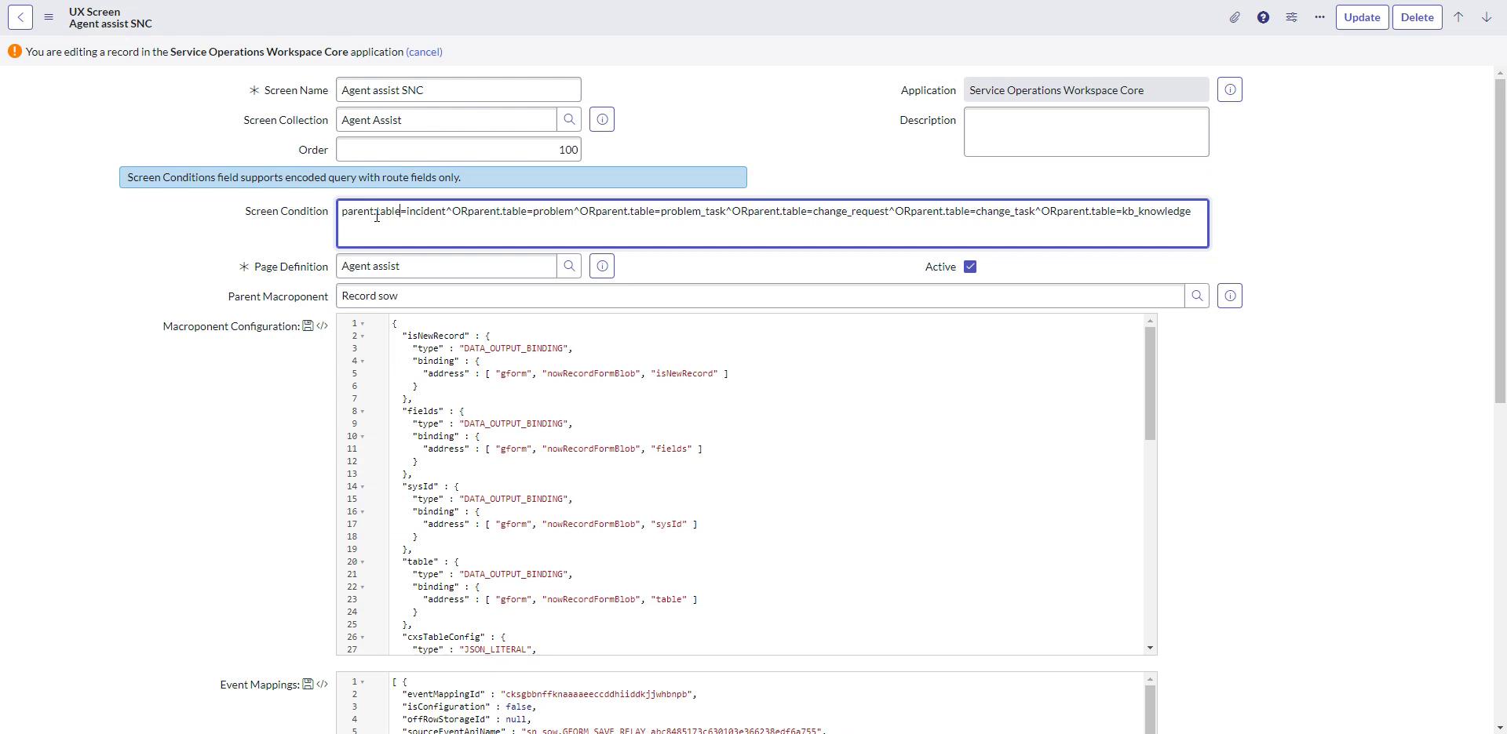
pyautogui.doubleClick(428, 211)
pyautogui.doubleClick(552, 211)
pyautogui.doubleClick(690, 212)
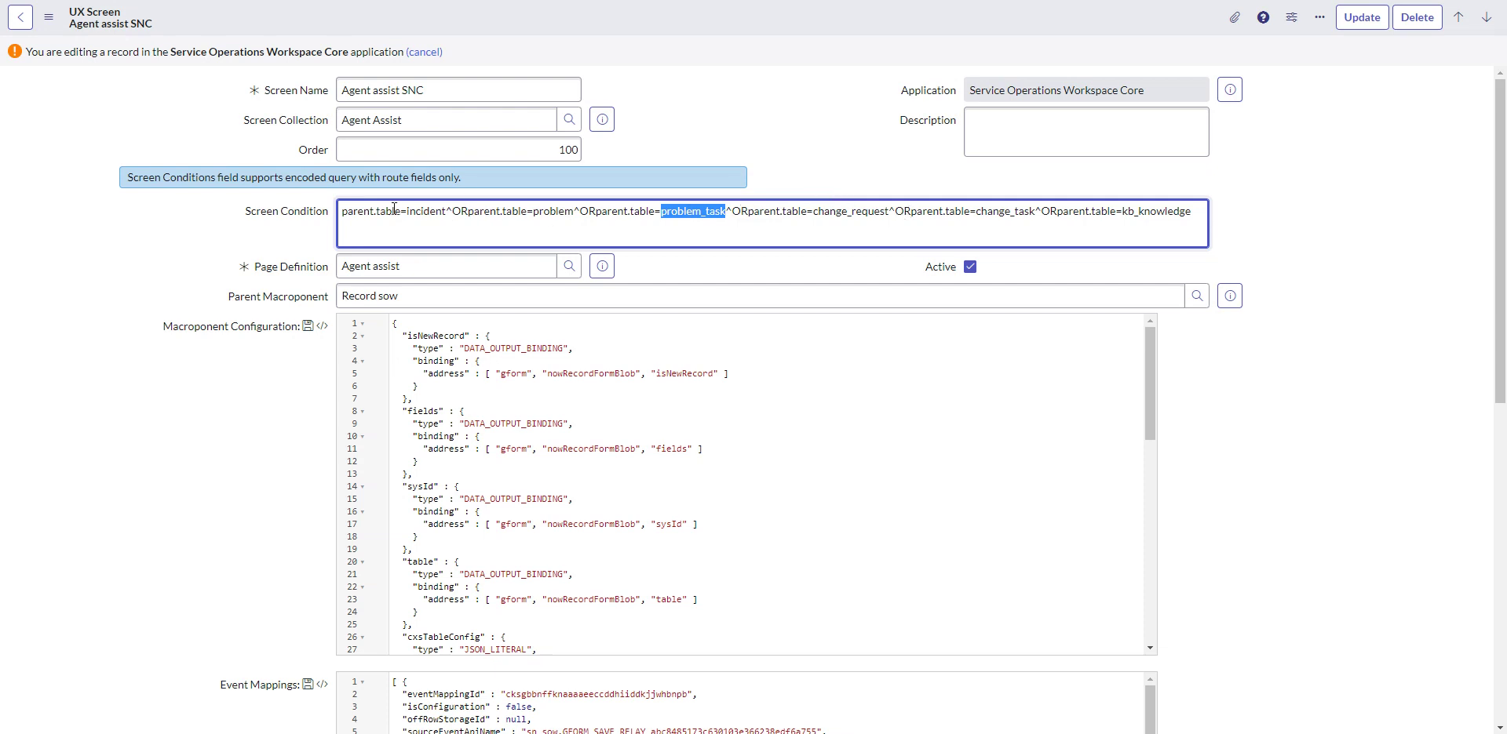
# Leave the Screen Condition unchanged and clear the Active checkbox on the Agent assist SNC screen.
pyautogui.click(784, 260)
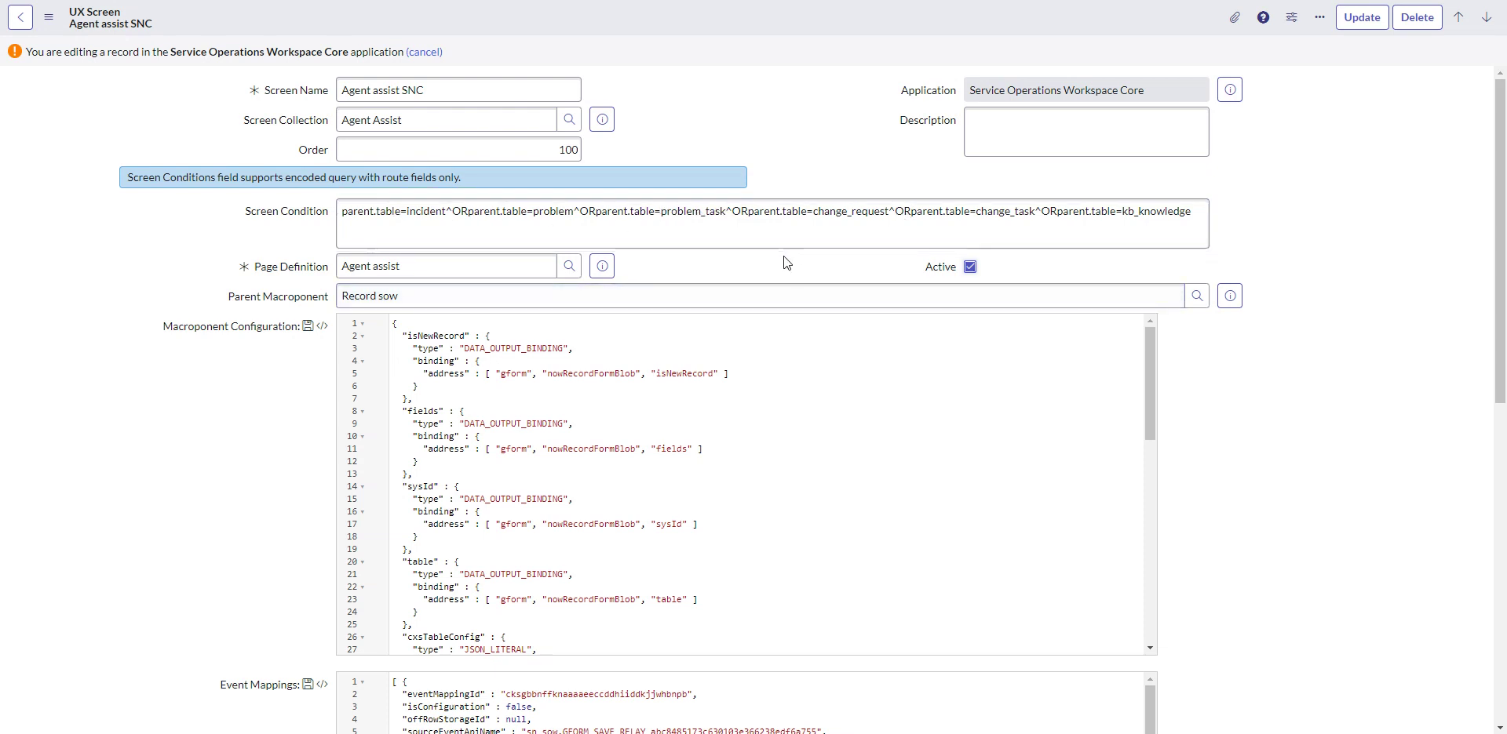
pyautogui.click(969, 268)
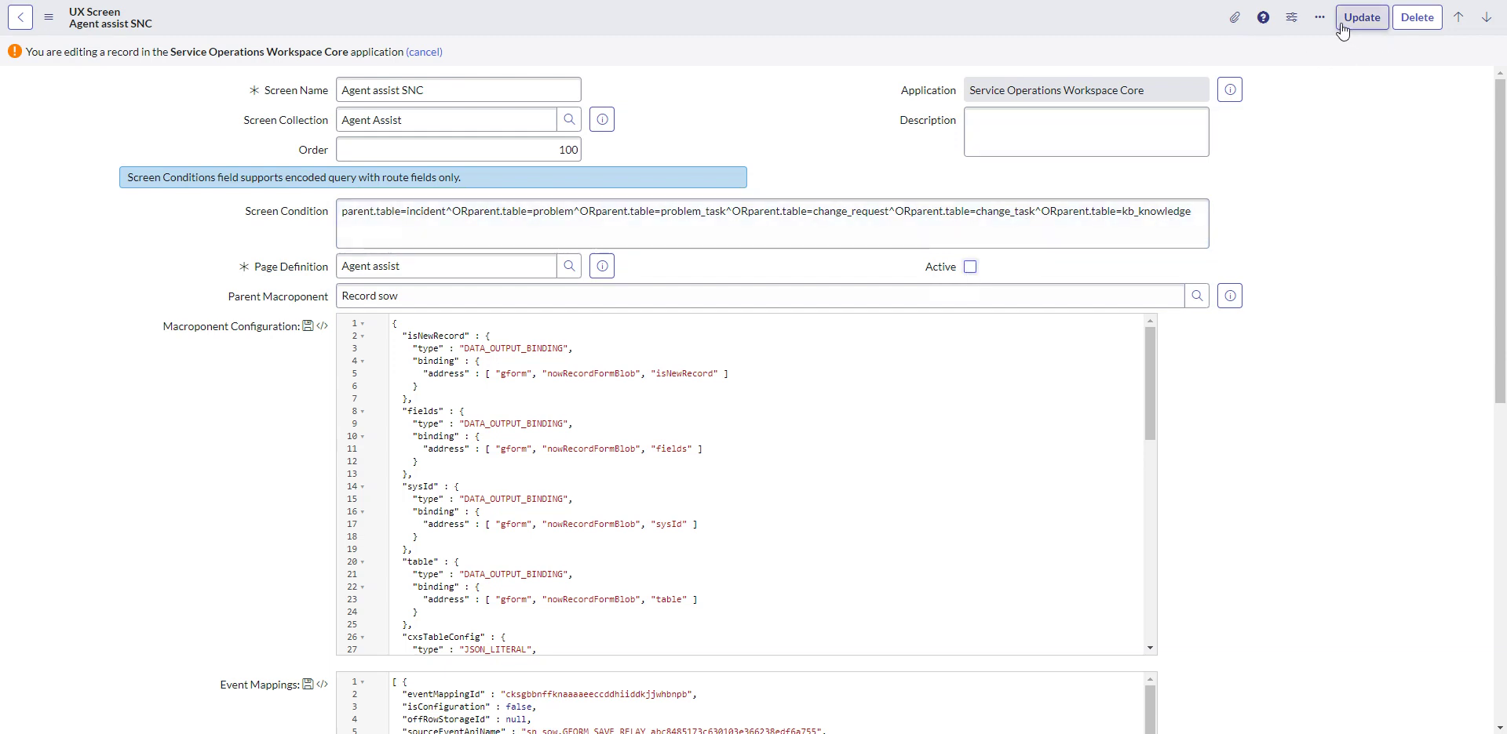
pyautogui.rightClick(1147, 16)
# Save the Agent assist SNC screen record as inactive.
pyautogui.click(1165, 25)
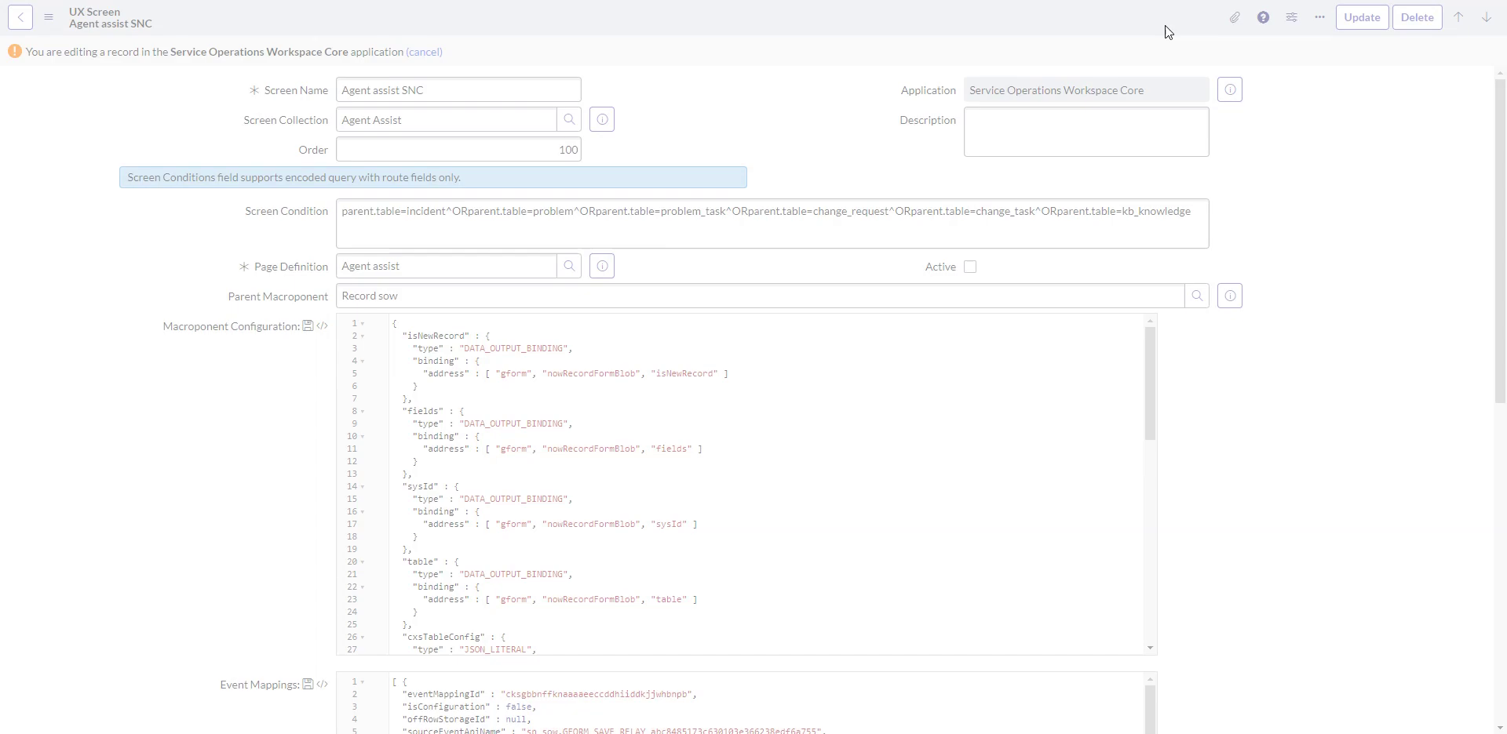